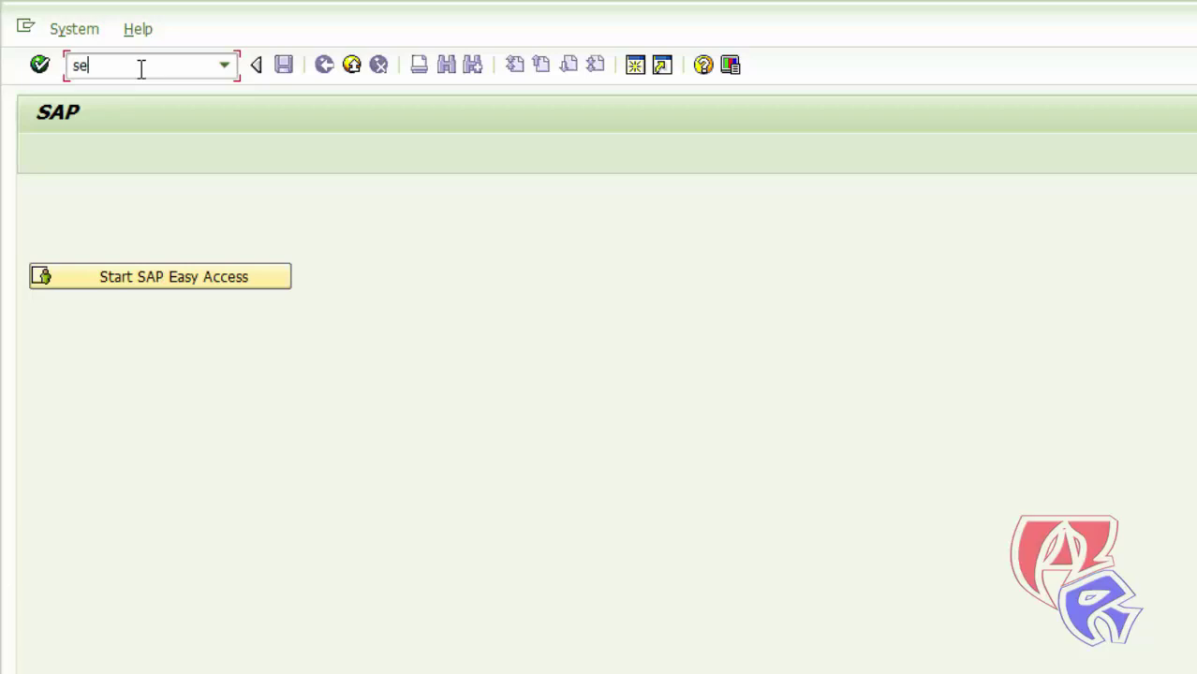
# In SE06, perform the post-installation actions for the standard installation and confirm reinstalling the CTS.
pyautogui.press('Return')
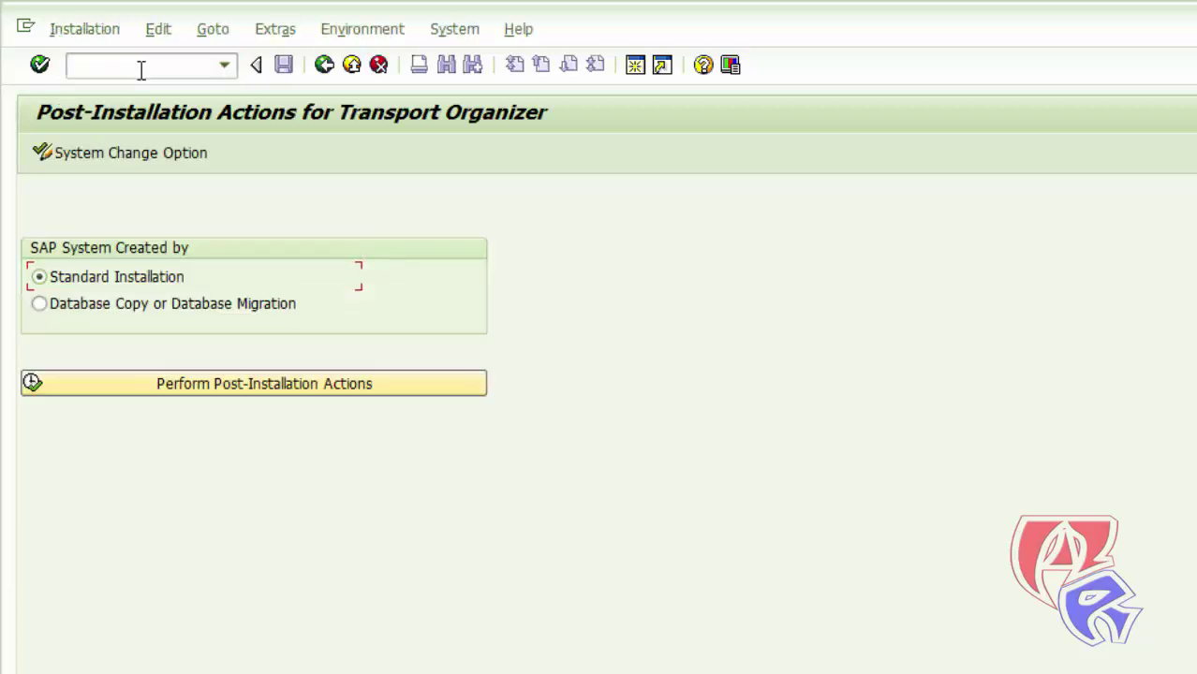
pyautogui.click(242, 388)
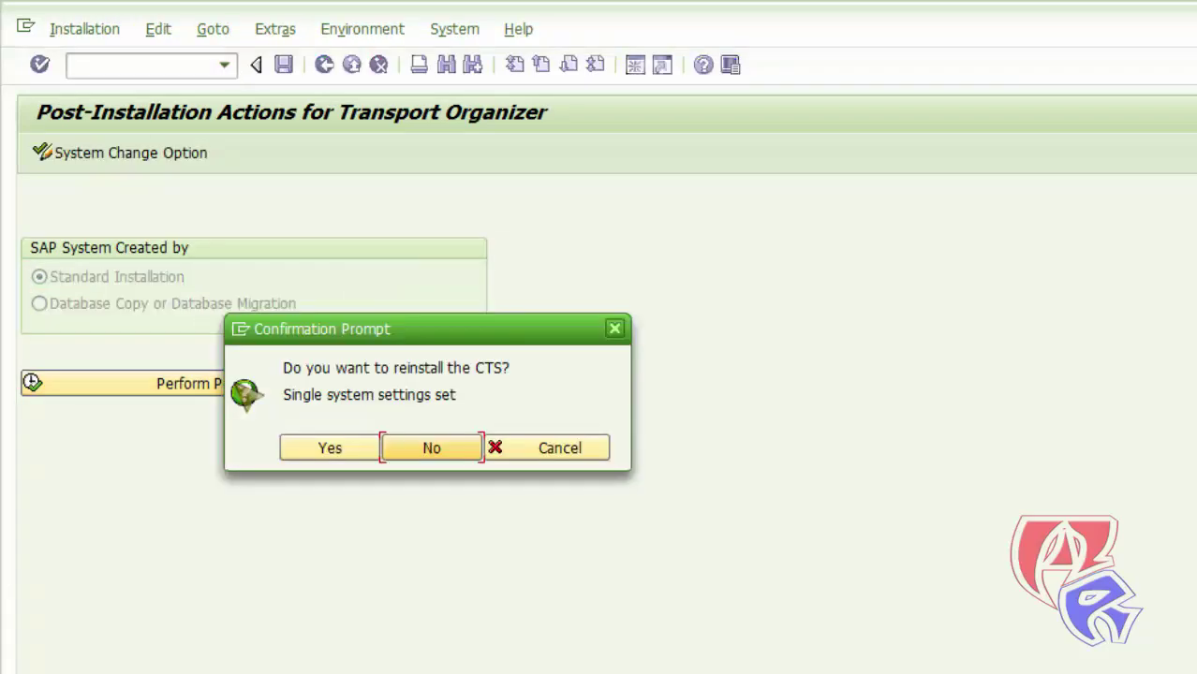
pyautogui.click(334, 449)
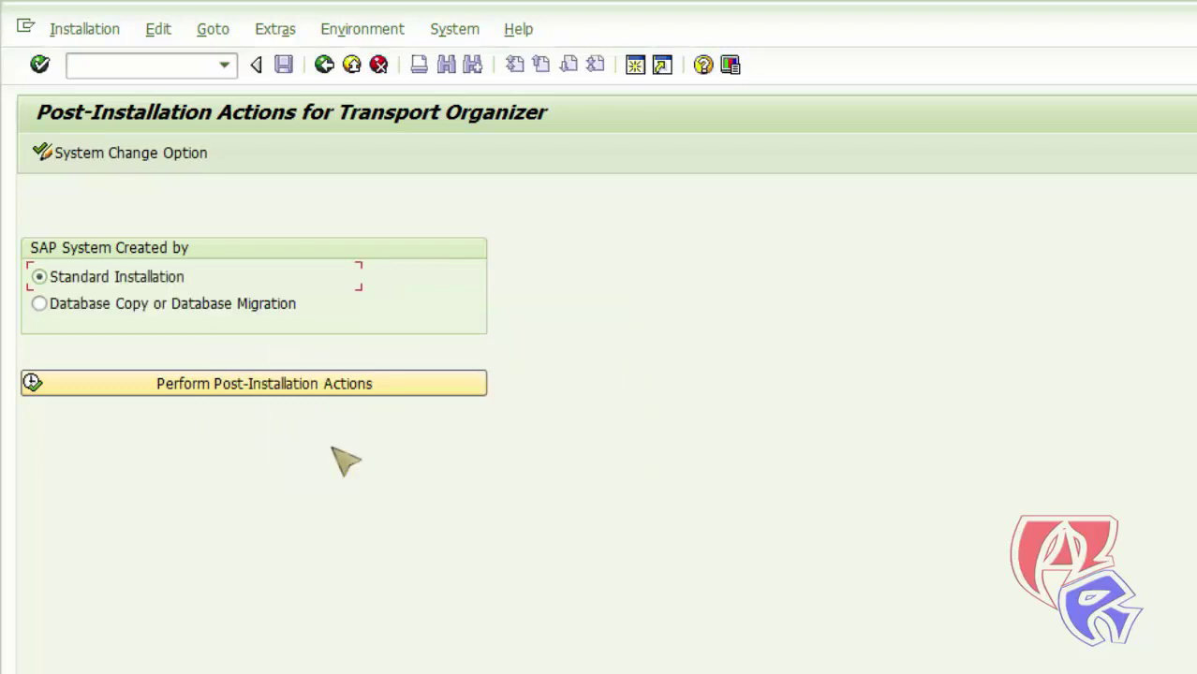
# Start the Transport Management System with transaction STMS.
pyautogui.click(127, 64)
pyautogui.write('s')
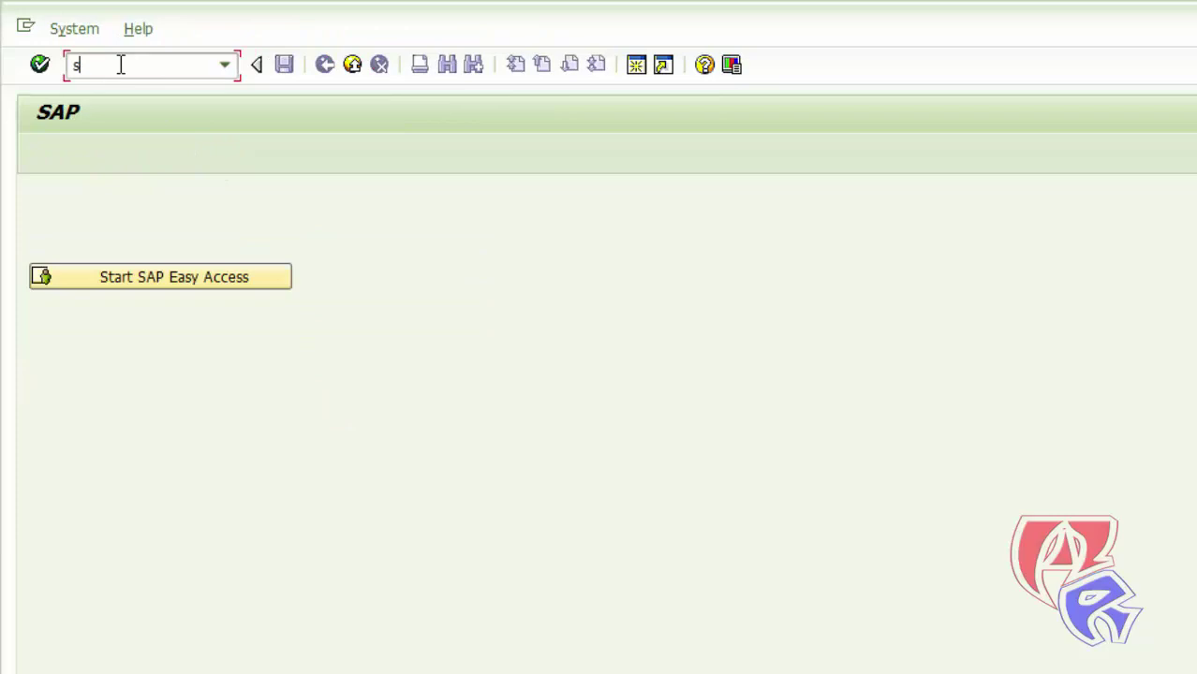
pyautogui.write('tms')
pyautogui.press('Return')
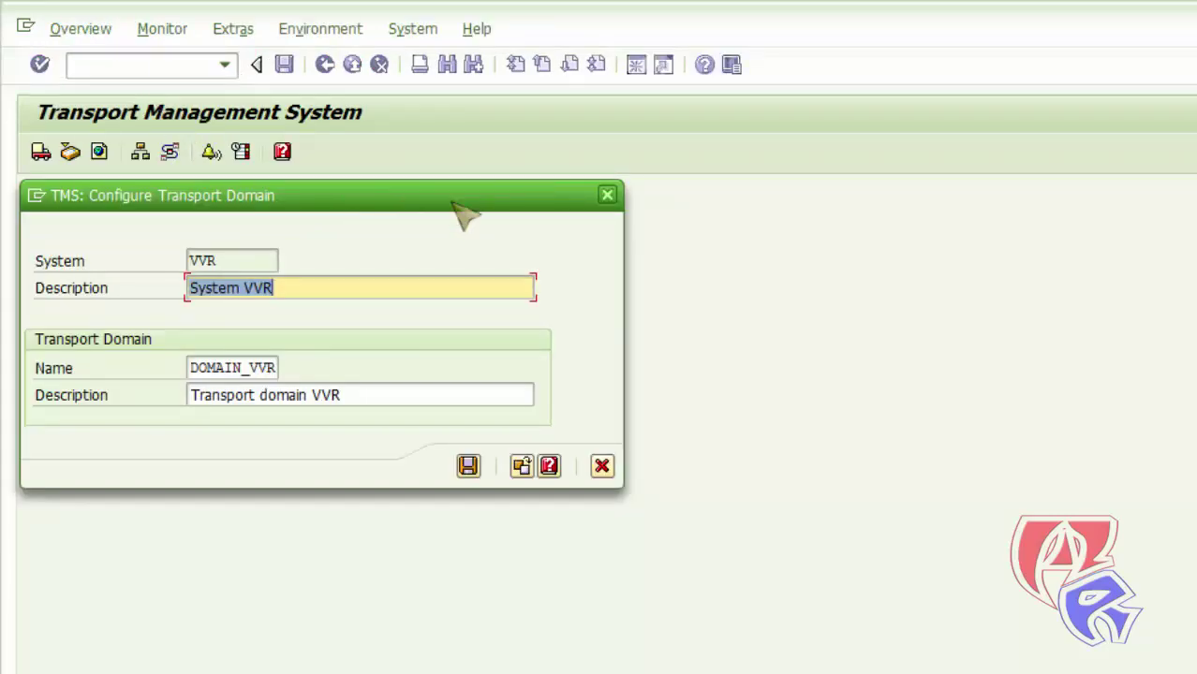
# Save transport domain DOMAIN_VVR for system VVR and confirm the repeated TMSADM password.
pyautogui.click(468, 465)
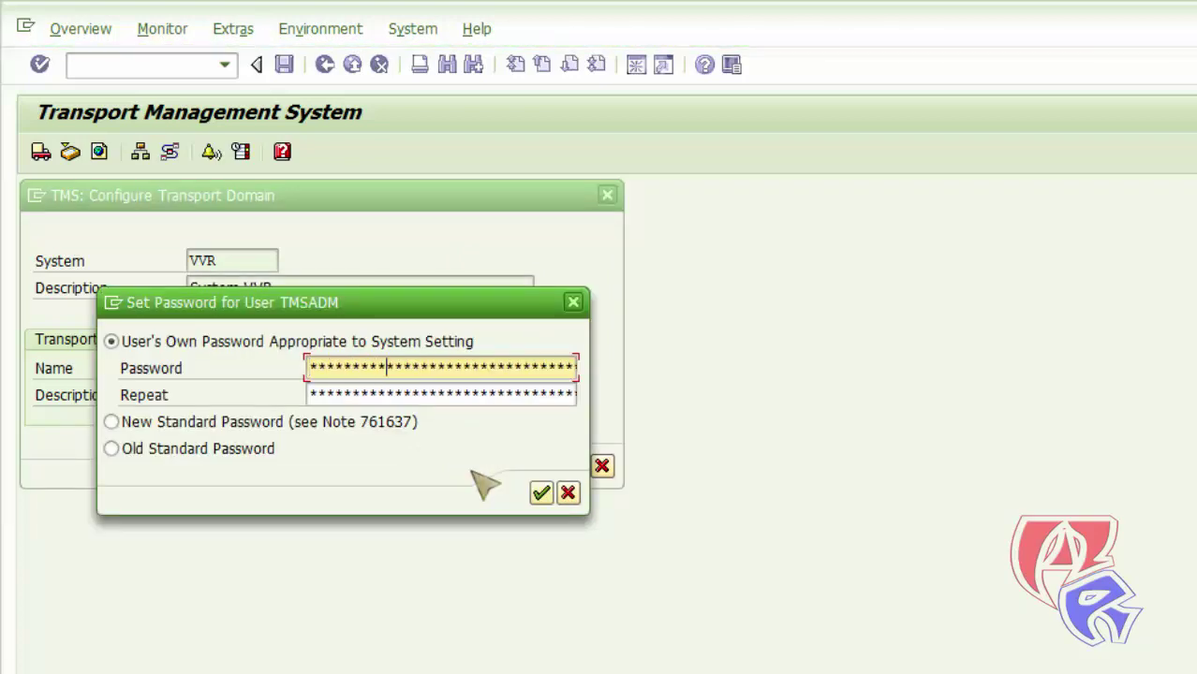
pyautogui.press('Tab')
pyautogui.click(541, 493)
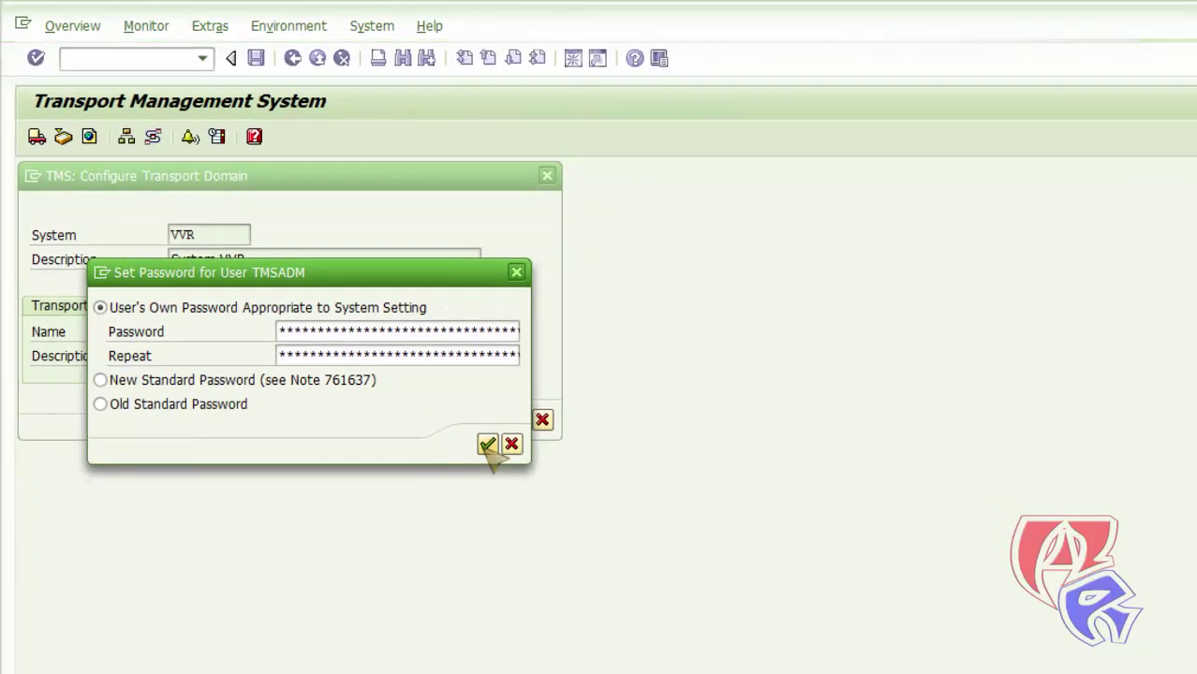
pyautogui.press('Return')
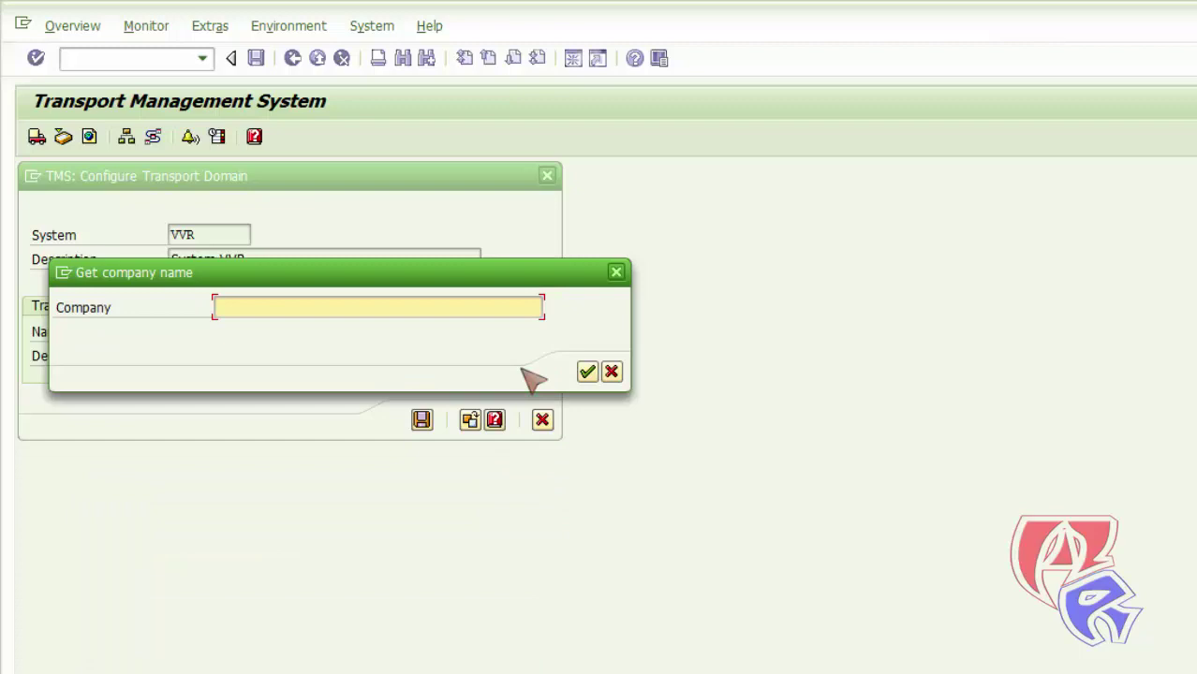
# Enter CyberTeam as the company name and choose address title Company.
pyautogui.write('Cyber')
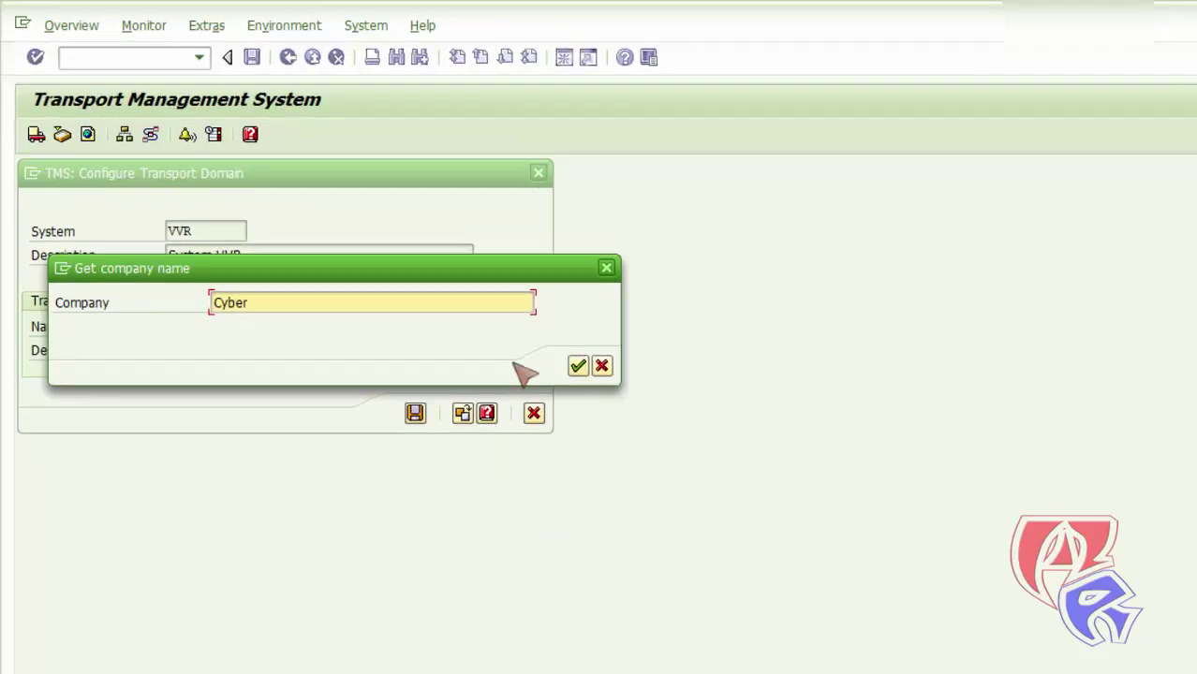
pyautogui.write('Team')
pyautogui.press('Return')
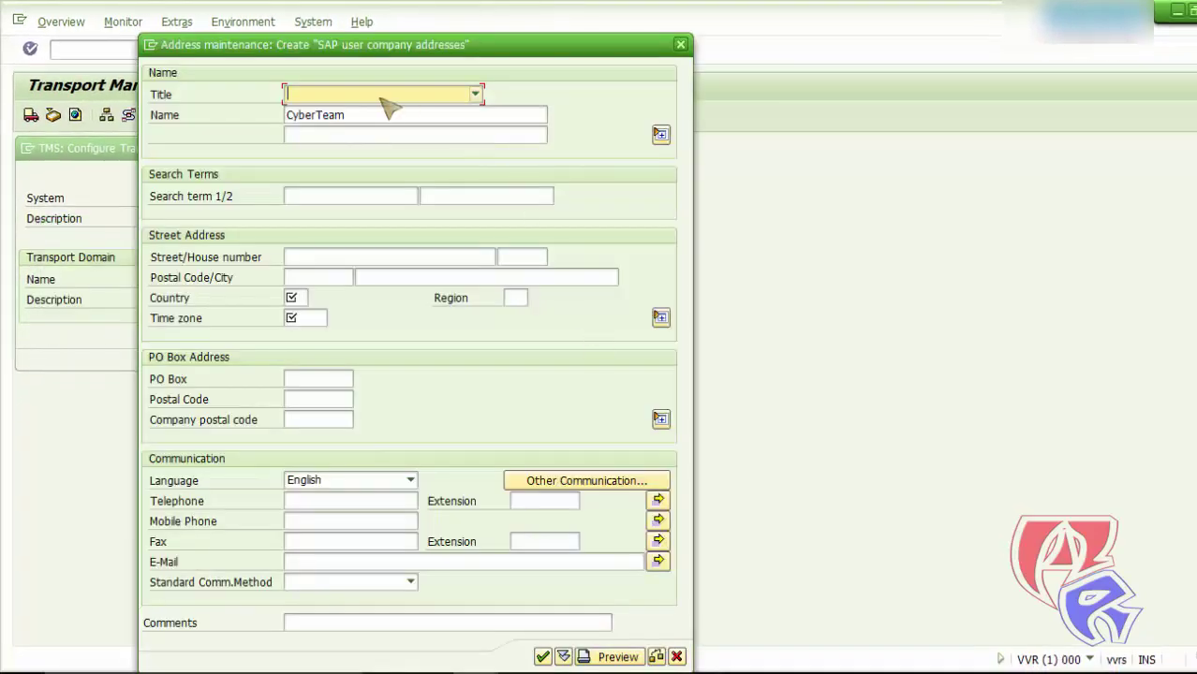
pyautogui.click(475, 95)
pyautogui.click(412, 112)
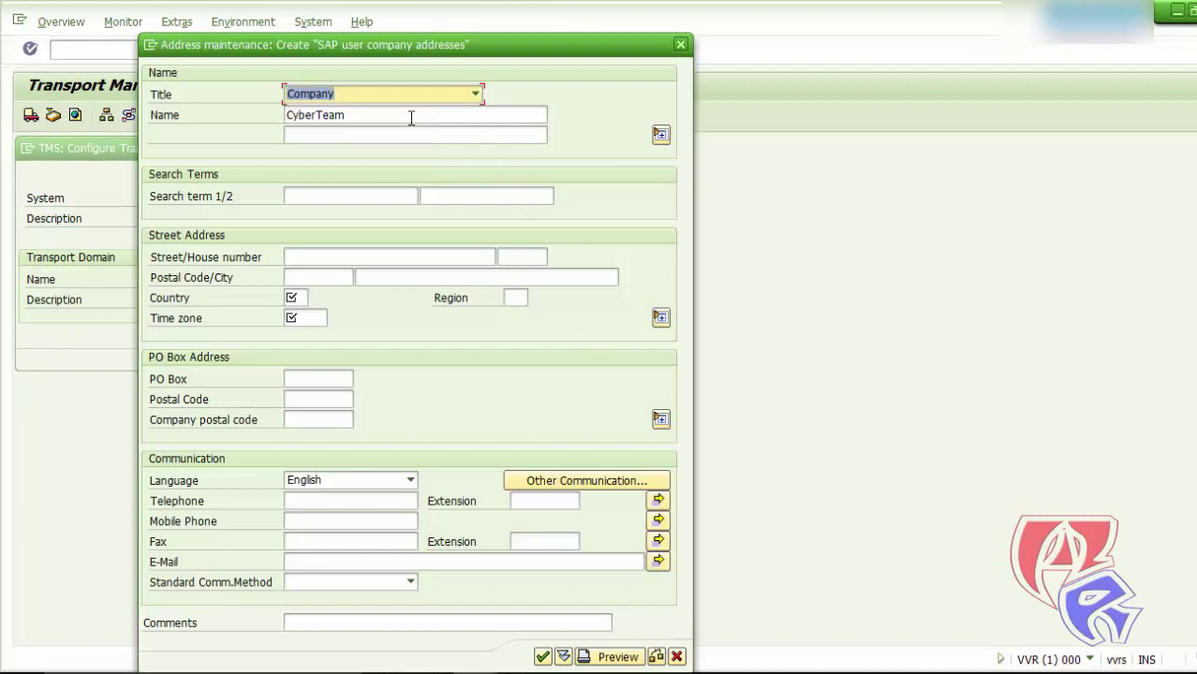
# Set the address country to IN (India) from the country list.
pyautogui.click(322, 256)
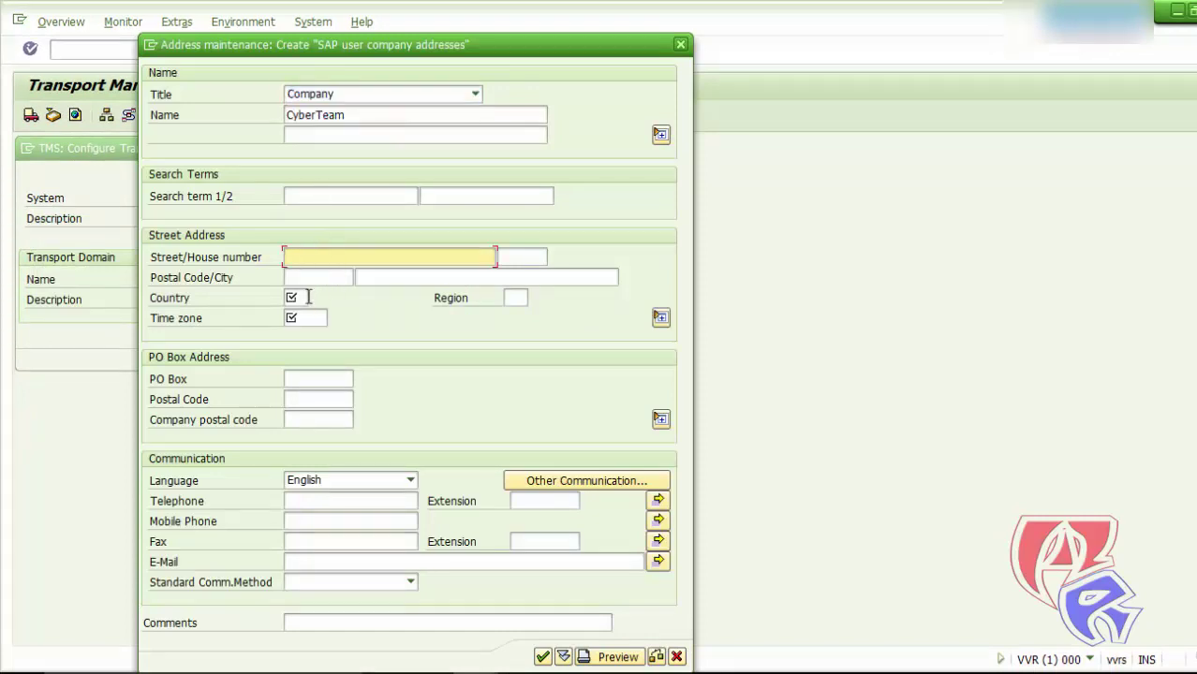
pyautogui.click(296, 298)
pyautogui.click(316, 298)
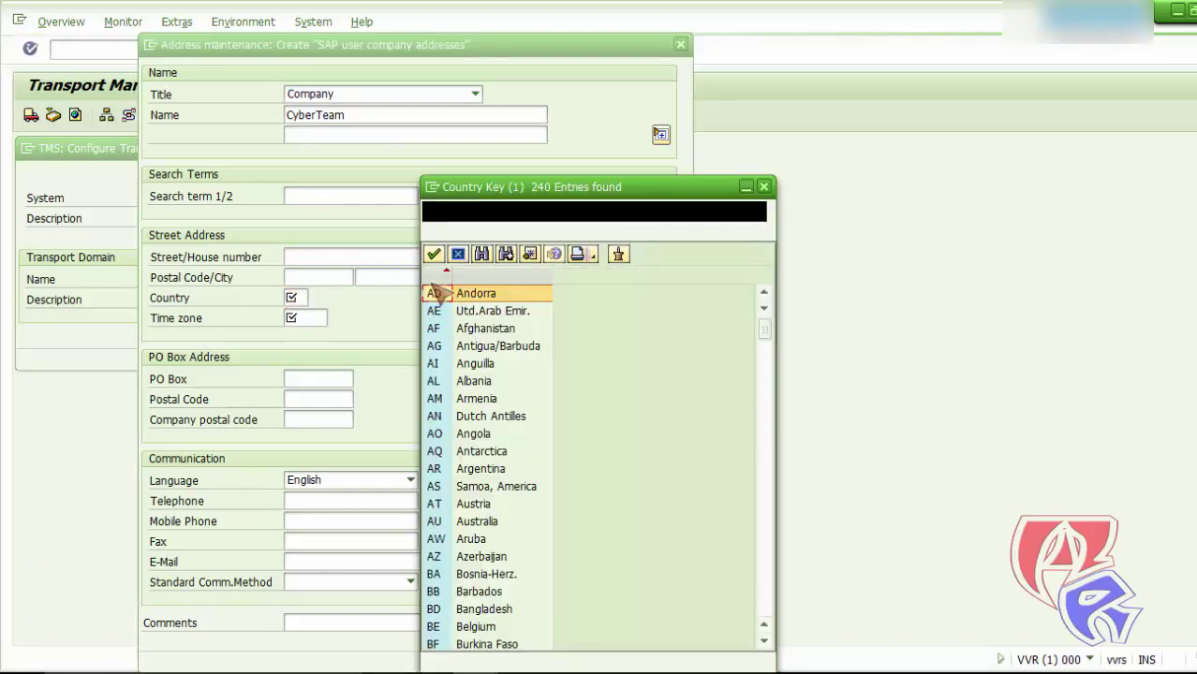
pyautogui.moveTo(562, 200); pyautogui.dragTo(527, 81)
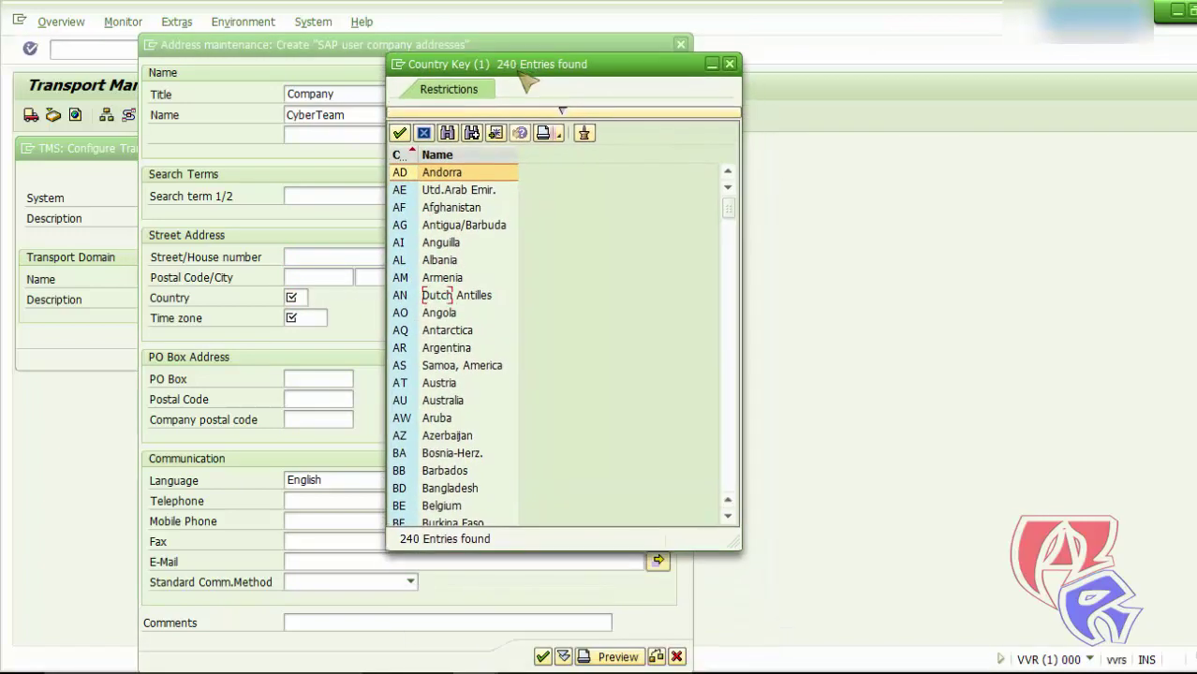
pyautogui.moveTo(737, 303); pyautogui.dragTo(737, 316)
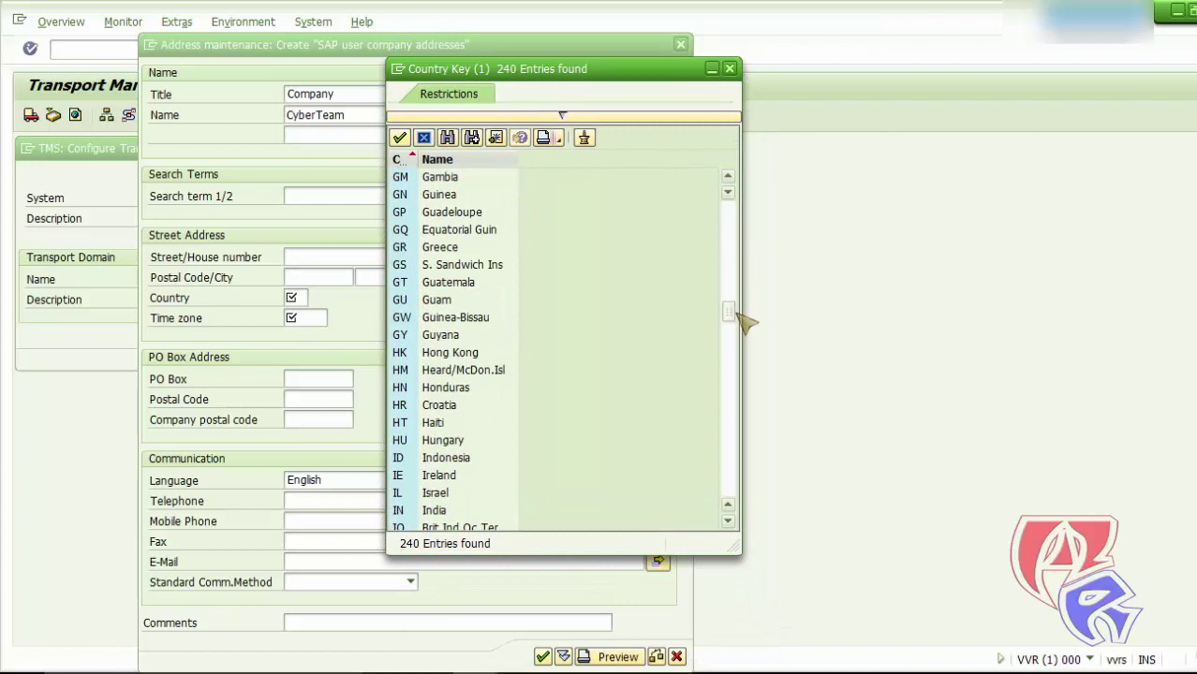
pyautogui.click(433, 514)
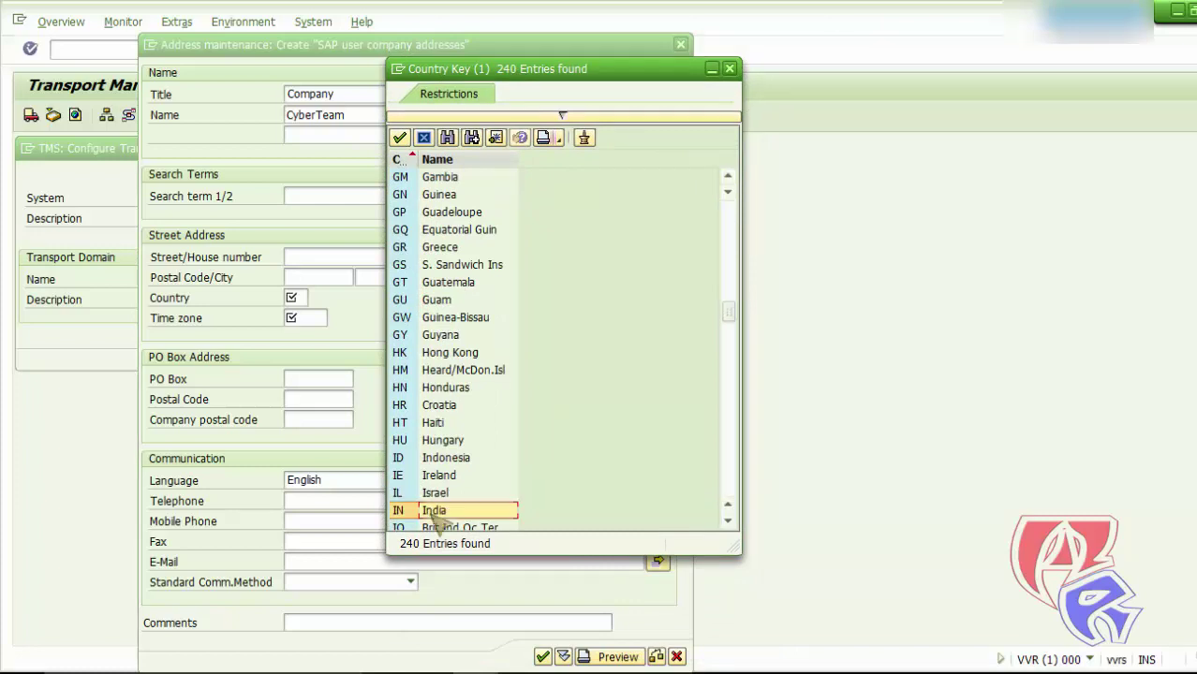
pyautogui.click(399, 138)
# Set the address region to 30 (Delhi) from India's region list.
pyautogui.click(516, 297)
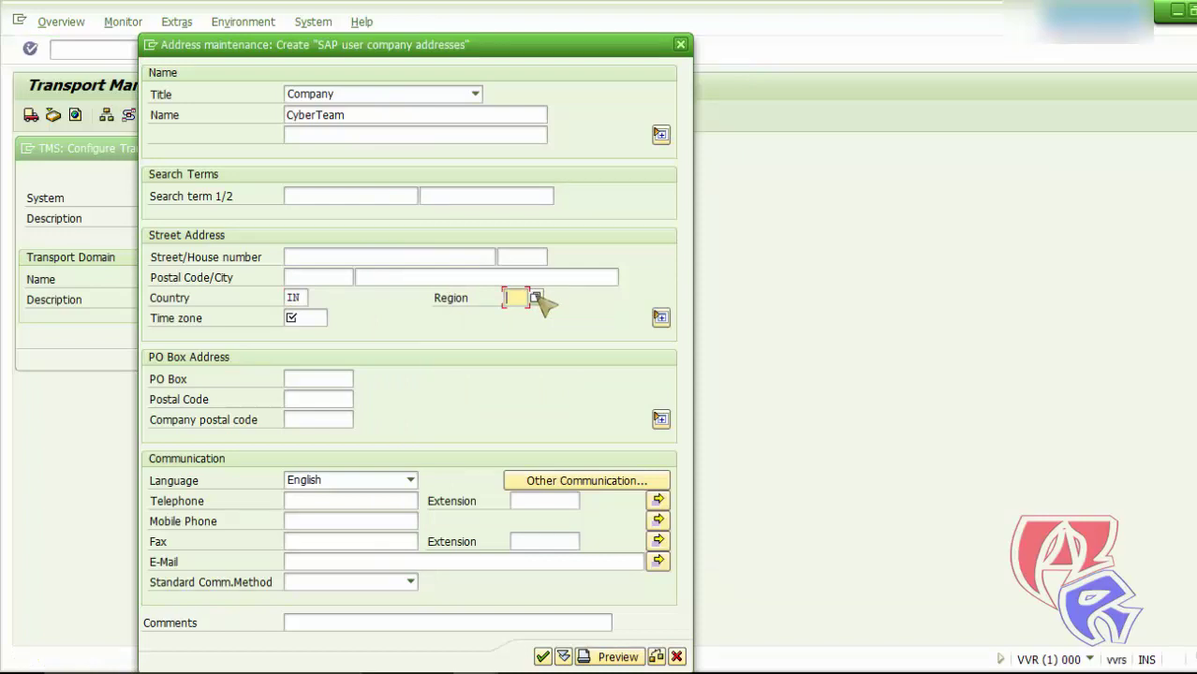
pyautogui.click(534, 297)
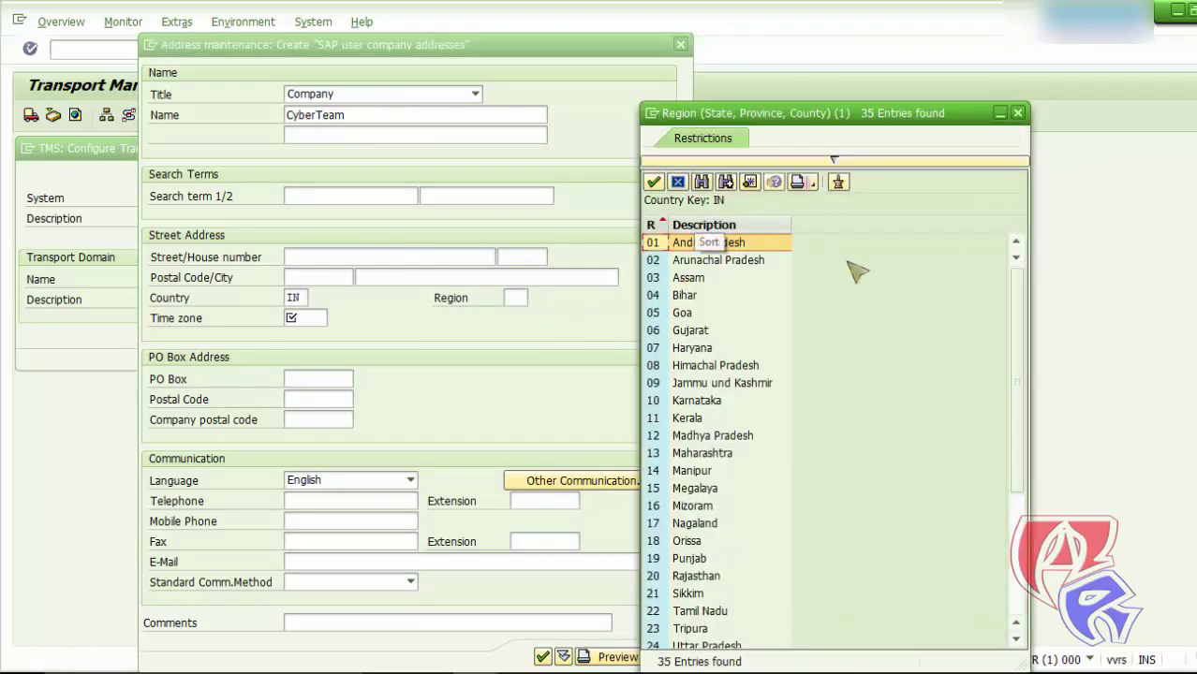
pyautogui.scroll(-1, 1035, 363)
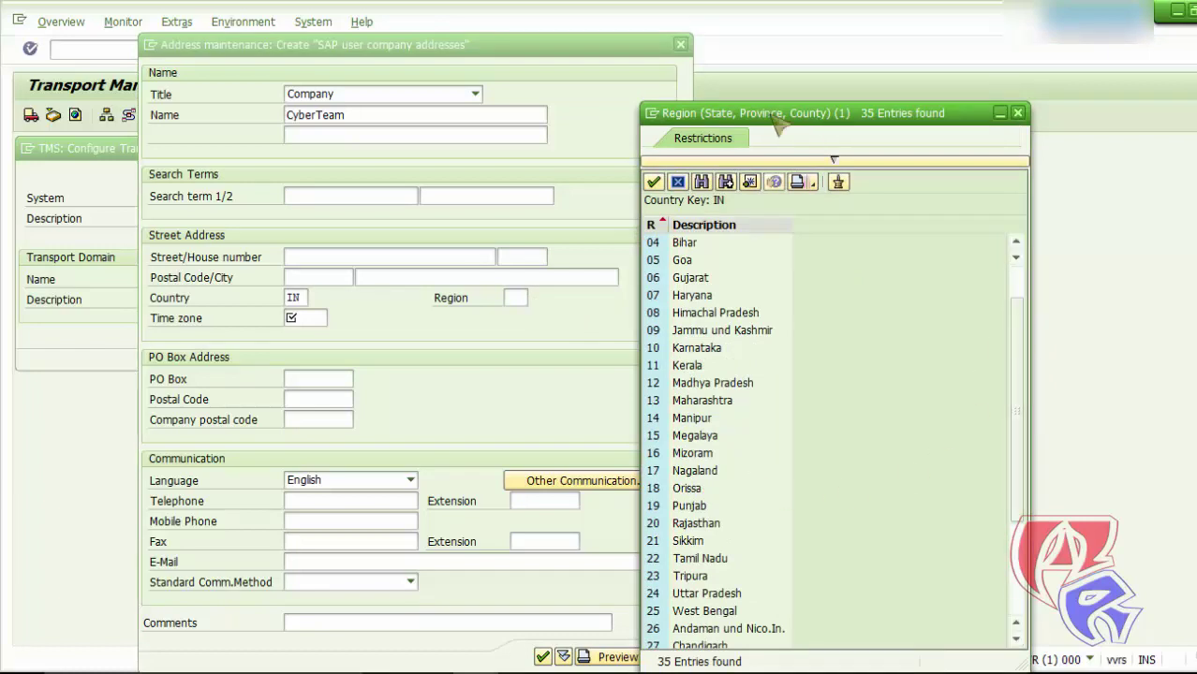
pyautogui.moveTo(777, 114); pyautogui.dragTo(485, 72)
pyautogui.scroll(-3, 420, 489)
pyautogui.click(392, 502)
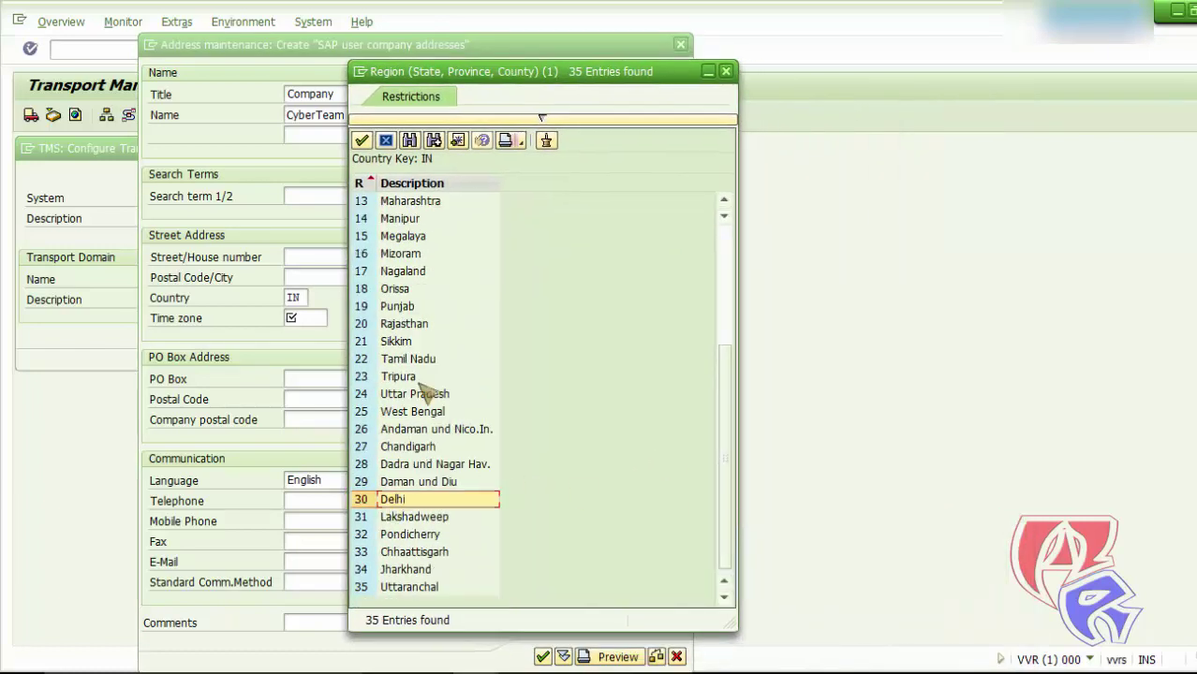
pyautogui.click(363, 140)
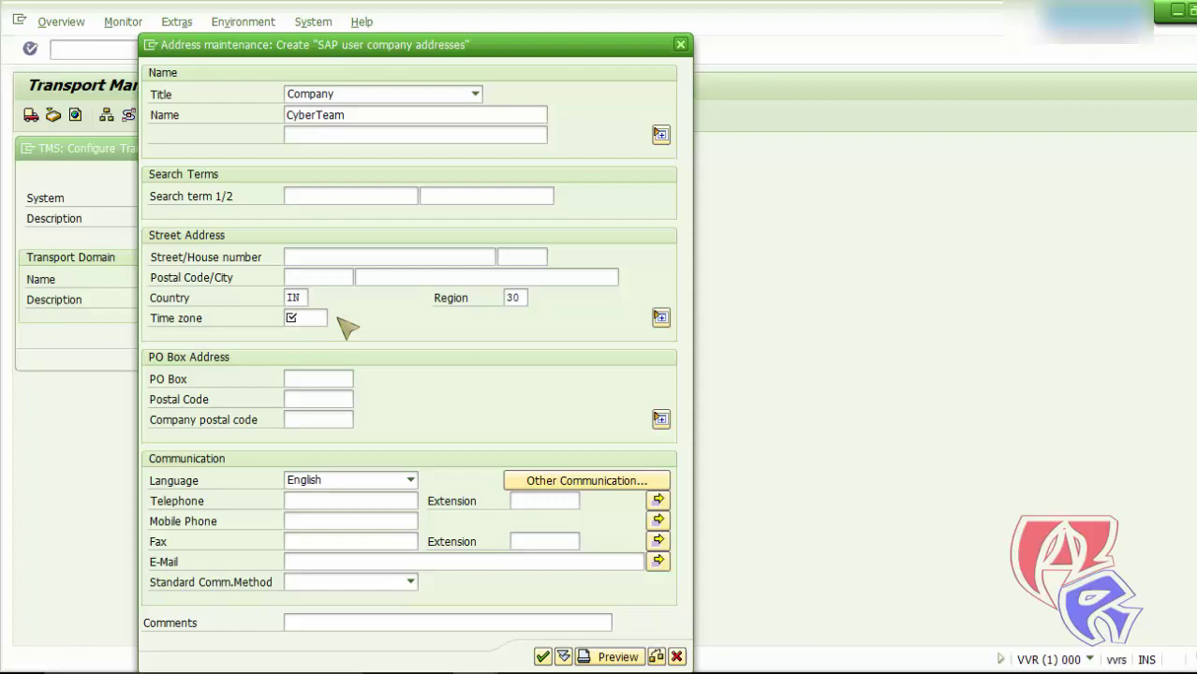
# Set time zone INDIA and accept the company address.
pyautogui.press('F4')
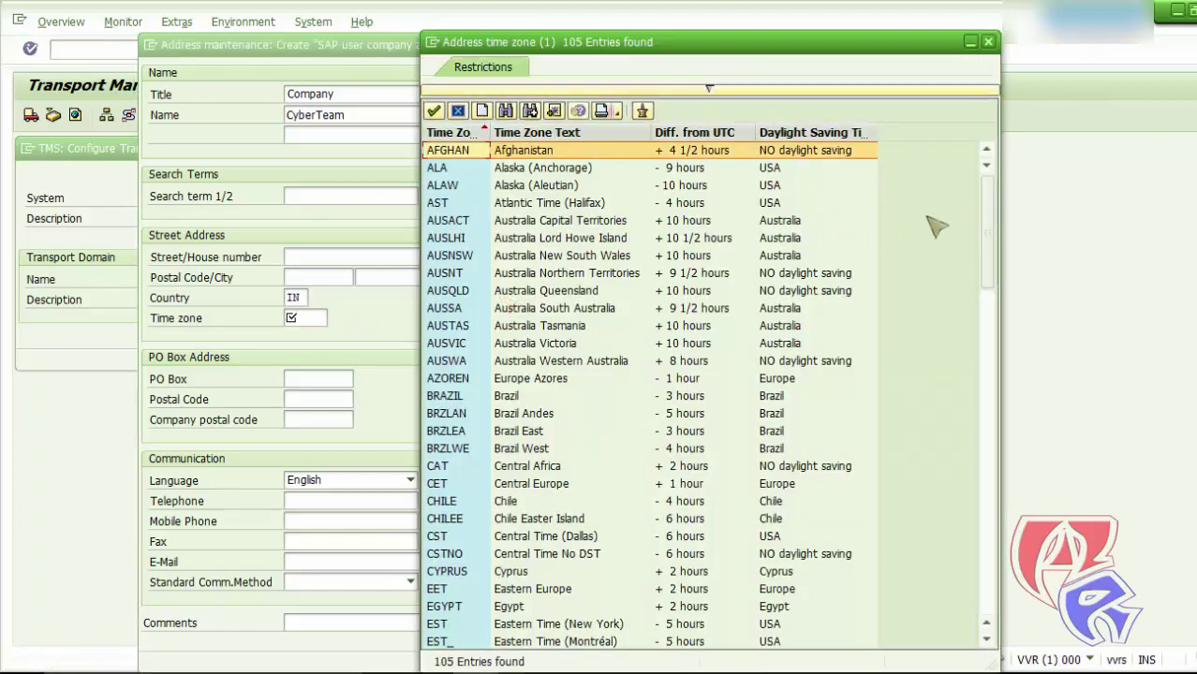
pyautogui.moveTo(990, 192); pyautogui.dragTo(993, 333)
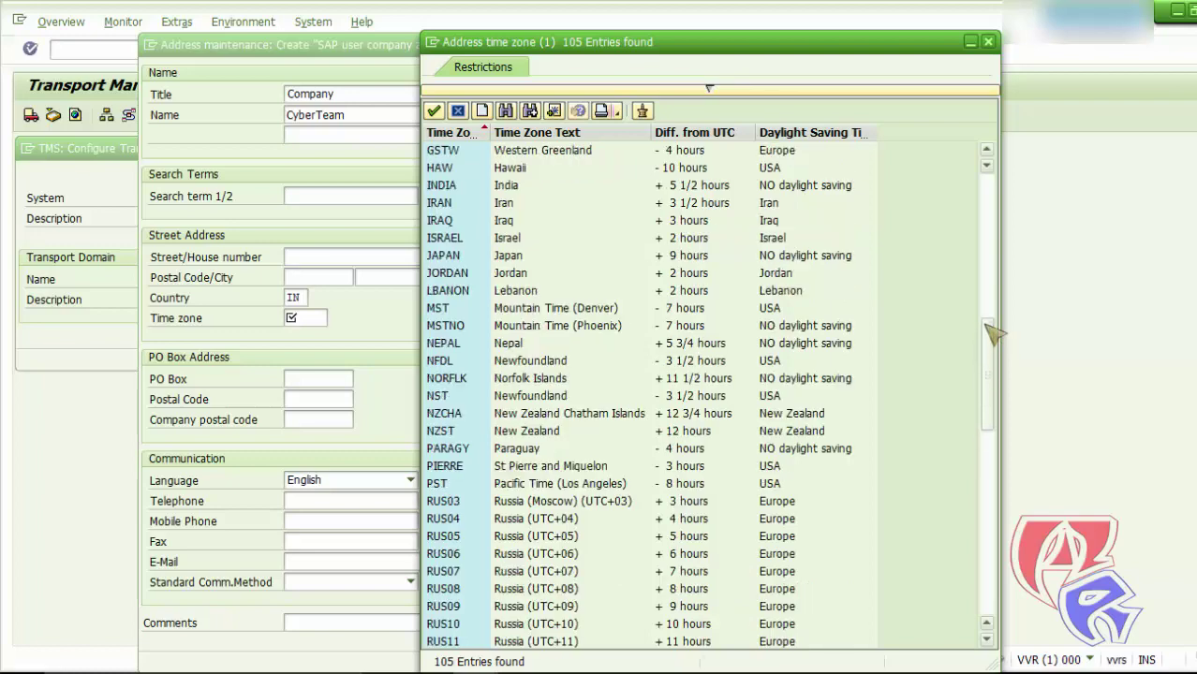
pyautogui.click(448, 185)
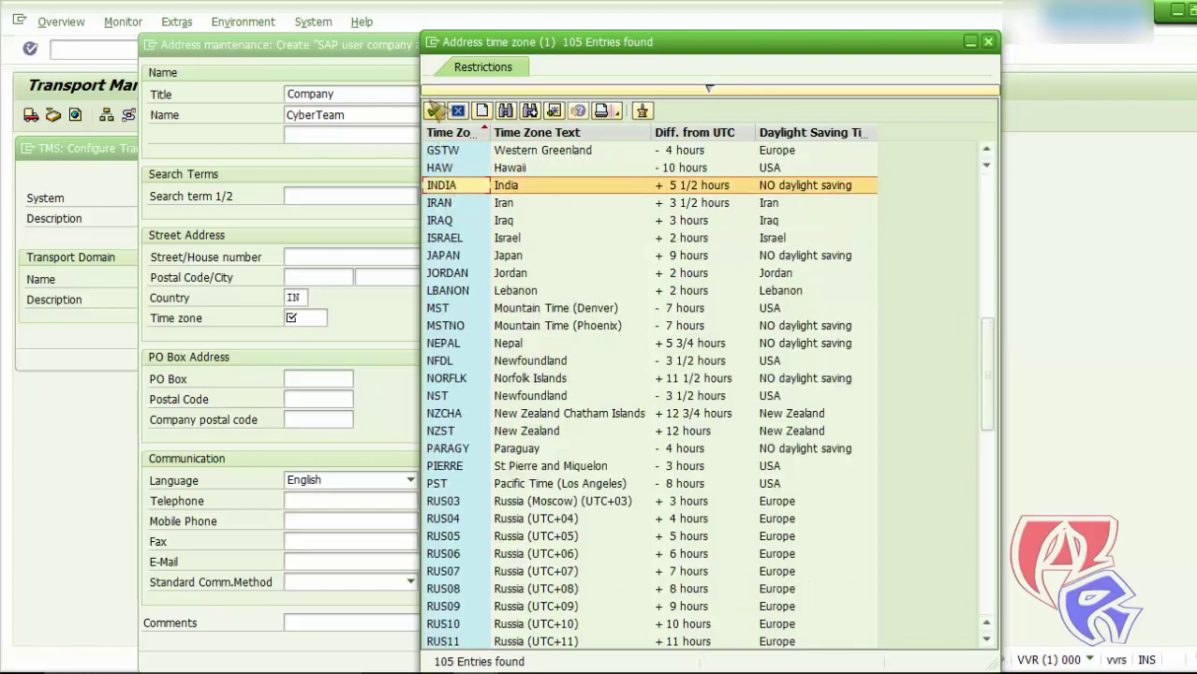
pyautogui.click(434, 110)
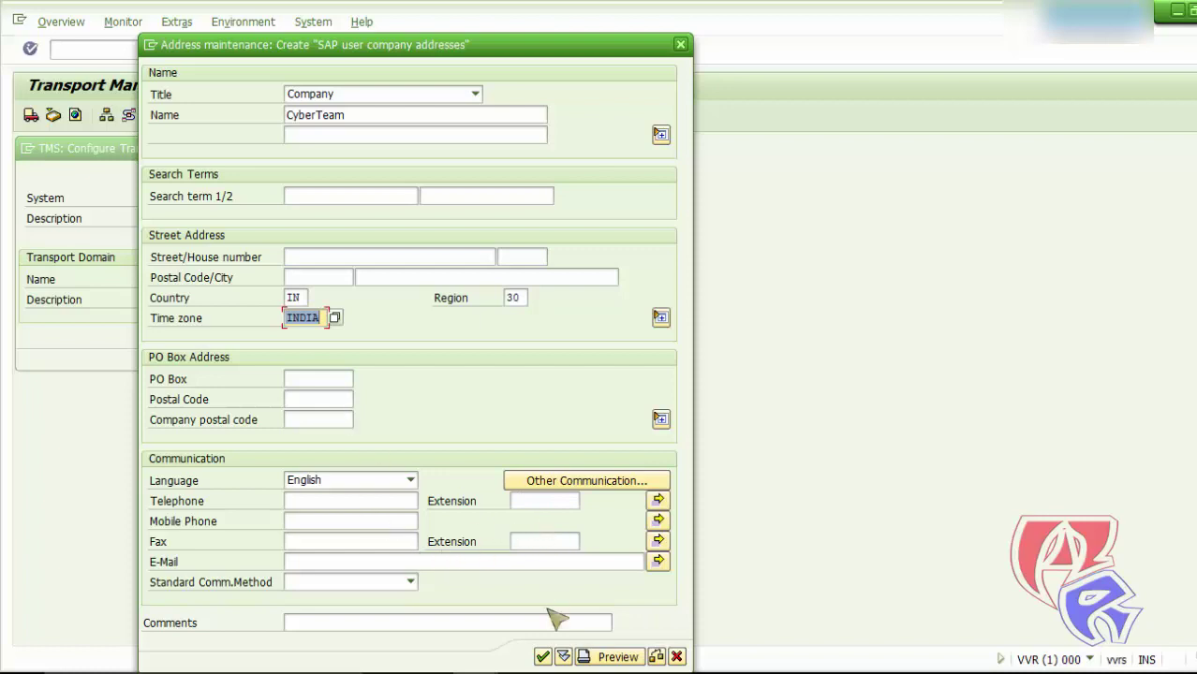
pyautogui.click(545, 657)
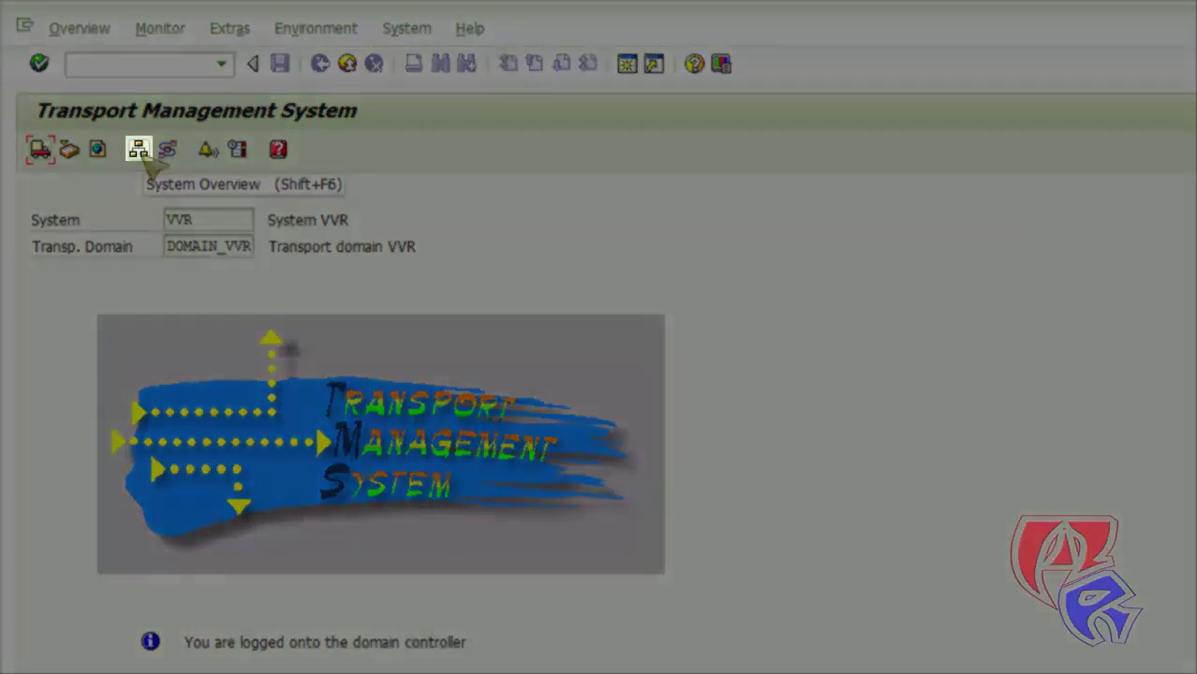
# Display the DOMAIN_VVR system overview, listing VVR at release 731, and open the SAP System menu.
pyautogui.click(139, 150)
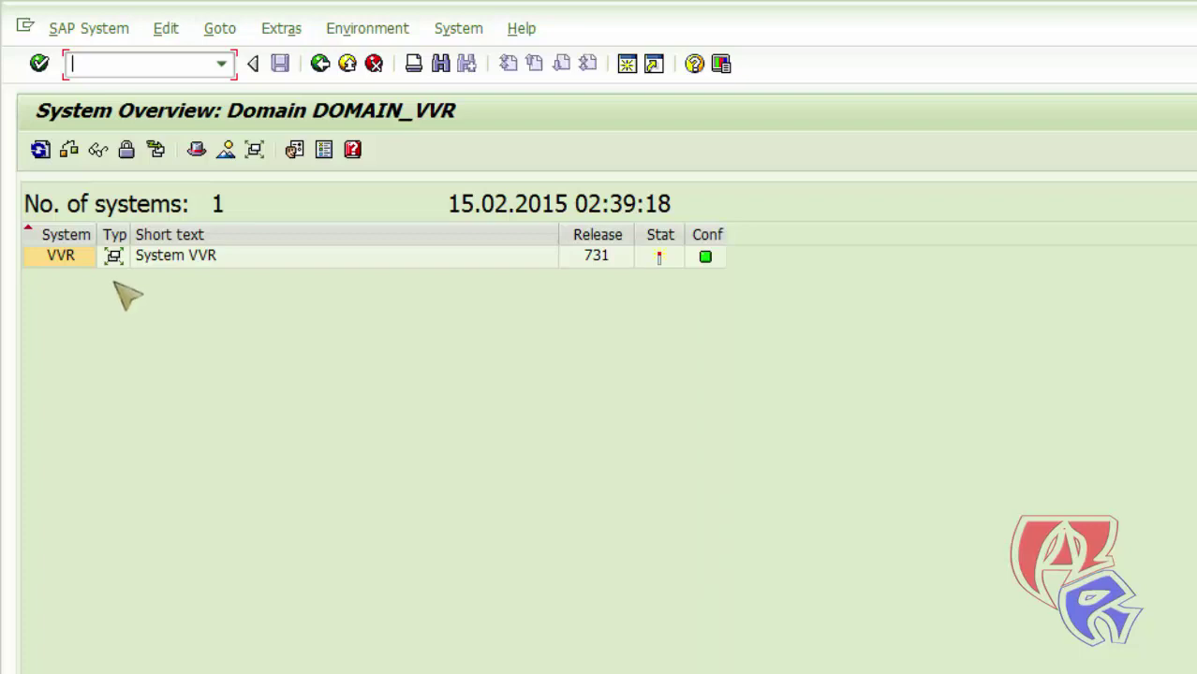
pyautogui.click(92, 29)
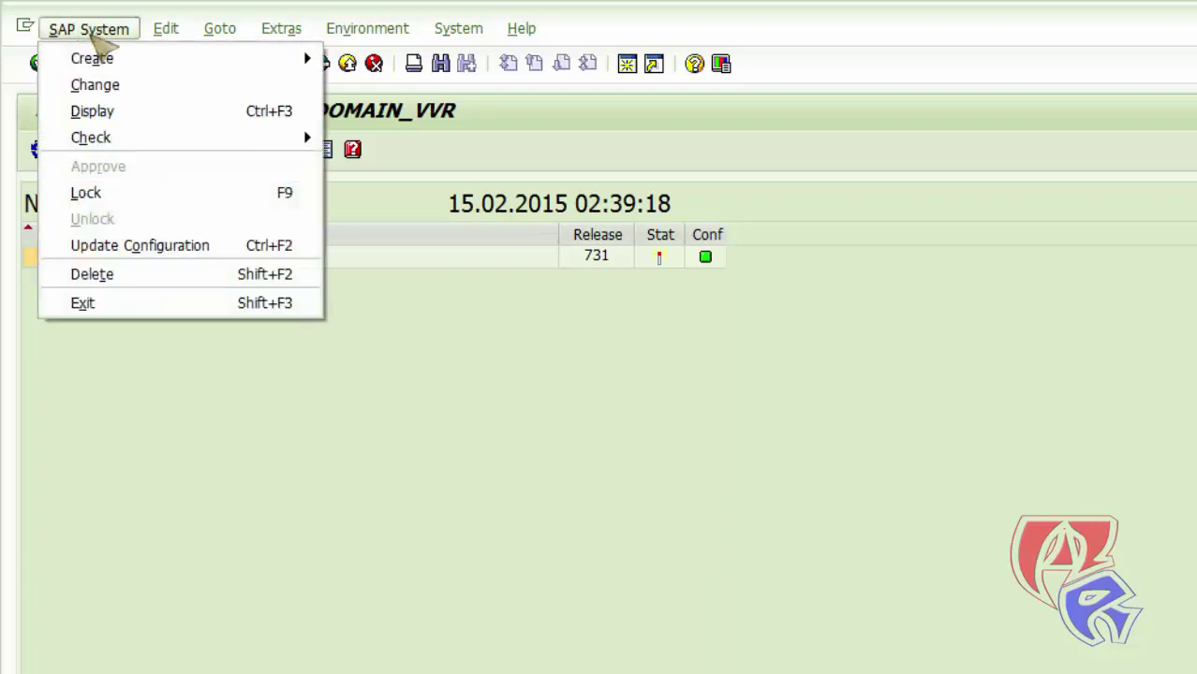
# Create and save virtual system VMQ with description Quality.
pyautogui.moveTo(113, 61)
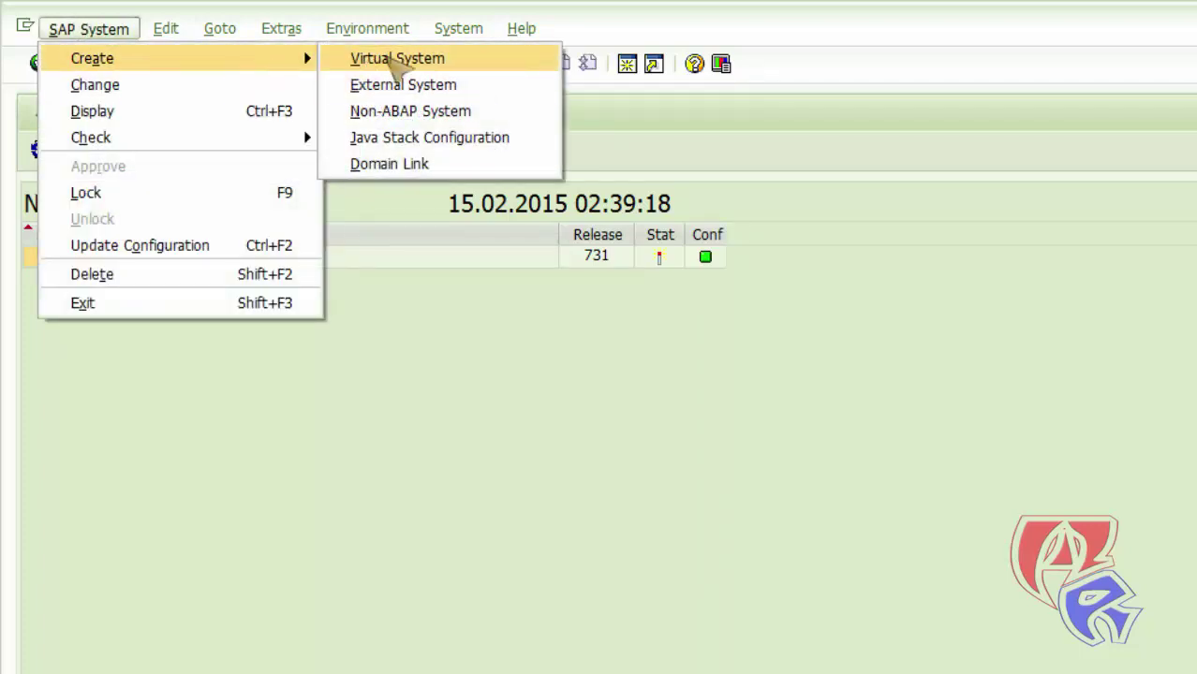
pyautogui.click(397, 60)
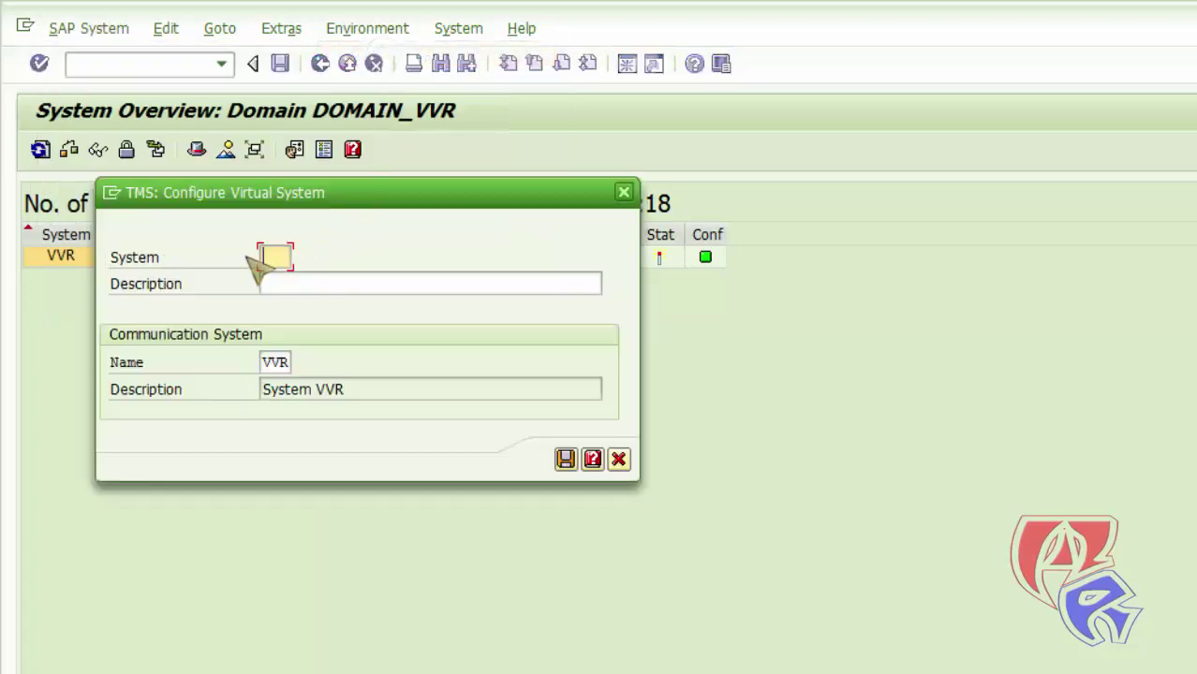
pyautogui.click(274, 258)
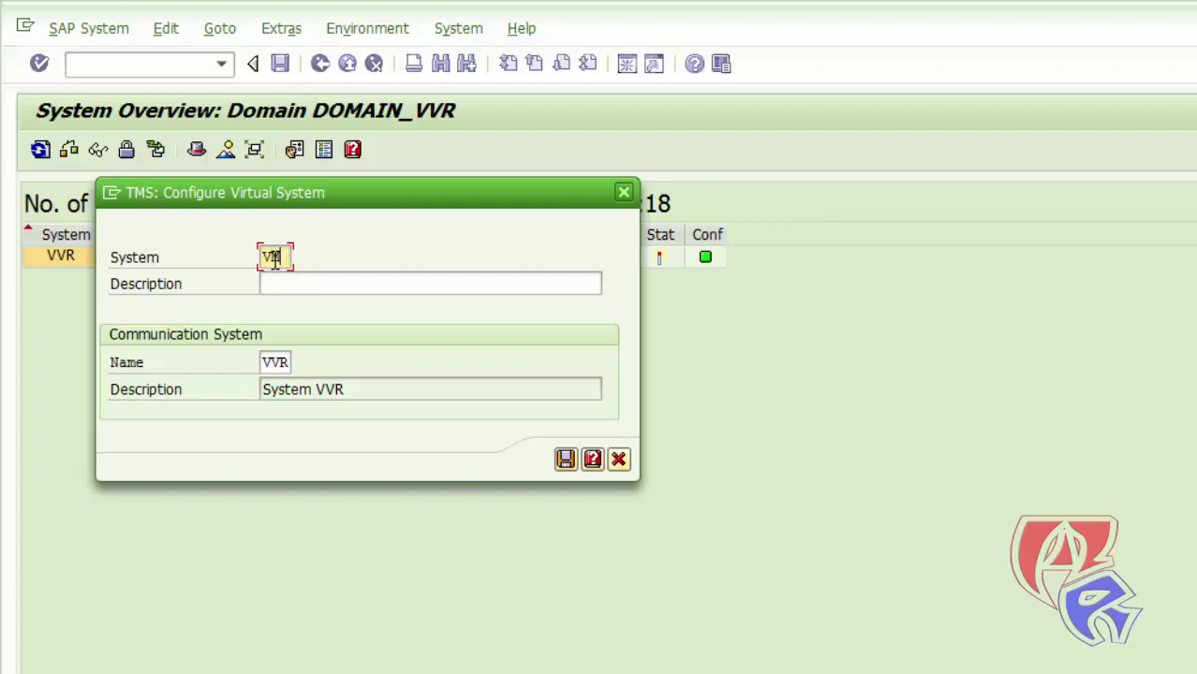
pyautogui.click(316, 284)
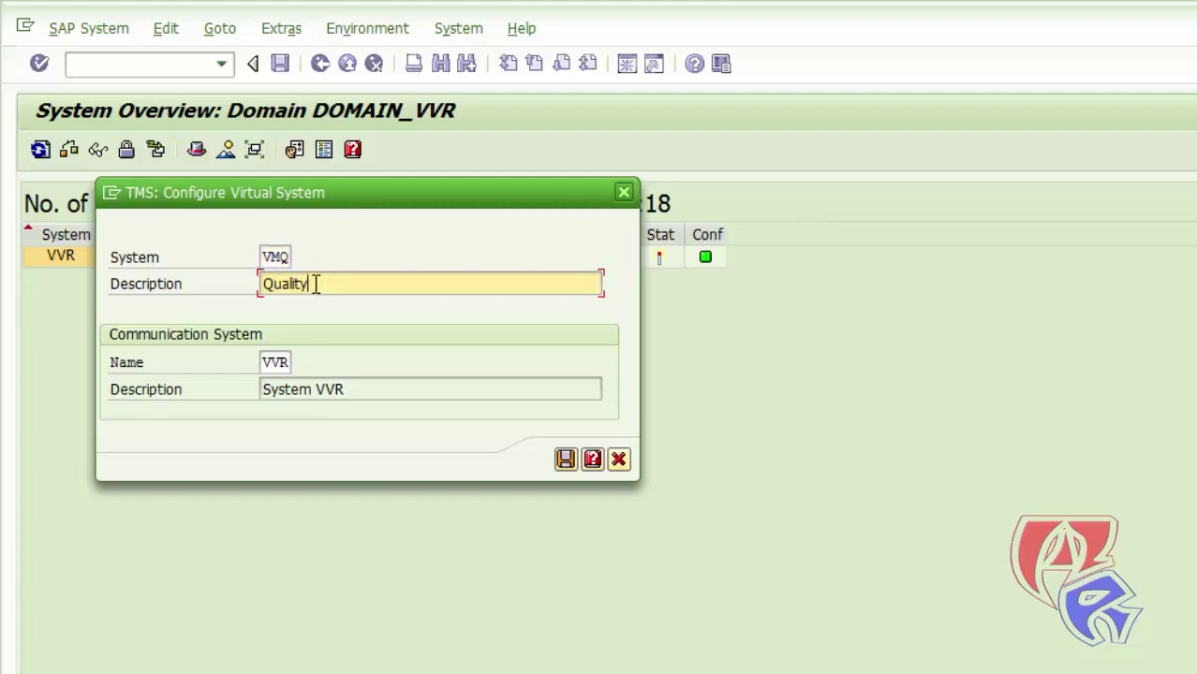
pyautogui.click(566, 459)
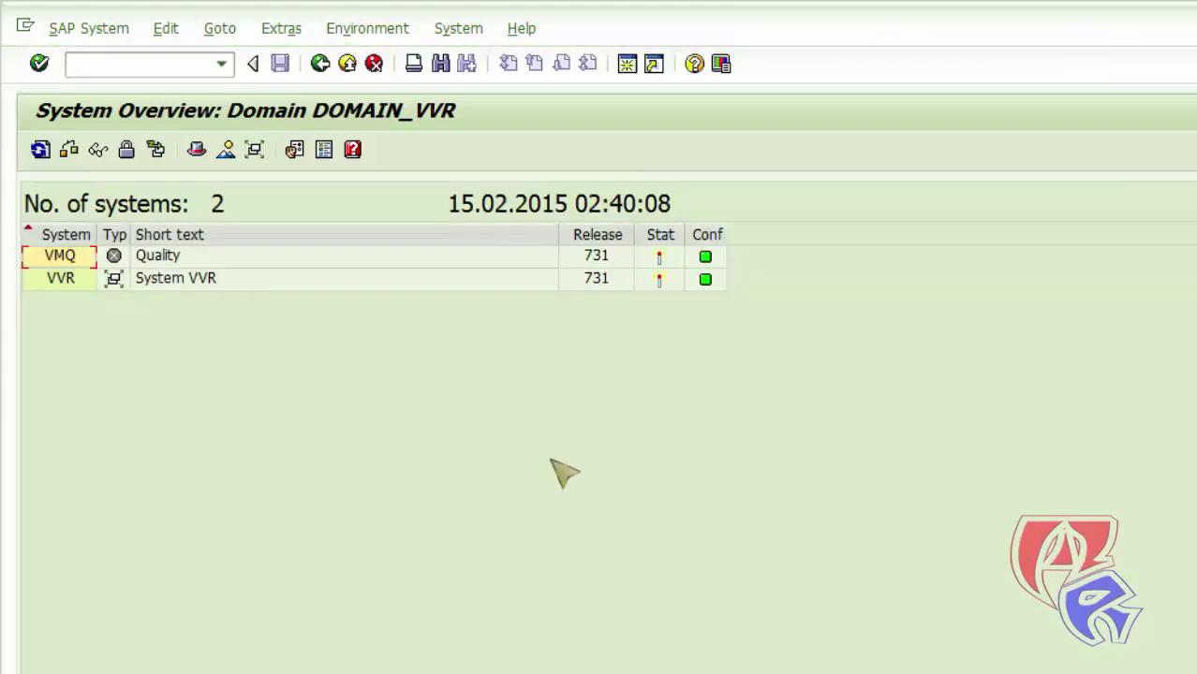
# Create and save virtual system VMP with description Production.
pyautogui.click(89, 29)
pyautogui.click(121, 59)
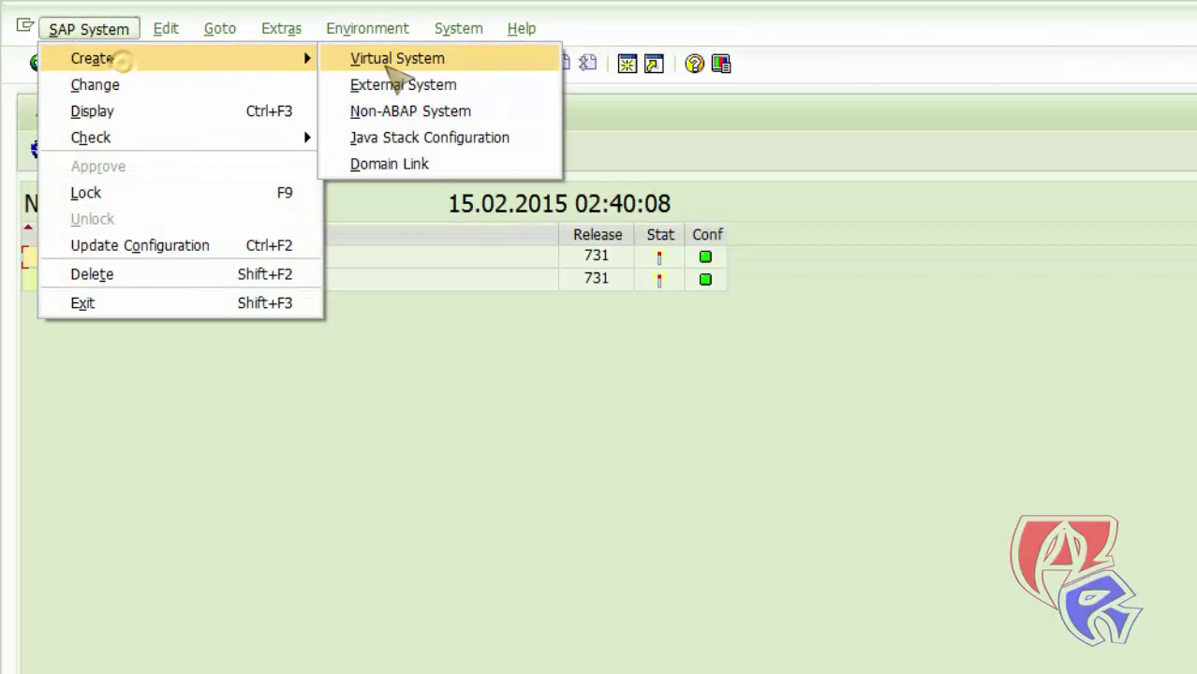
pyautogui.click(386, 66)
pyautogui.write('VM')
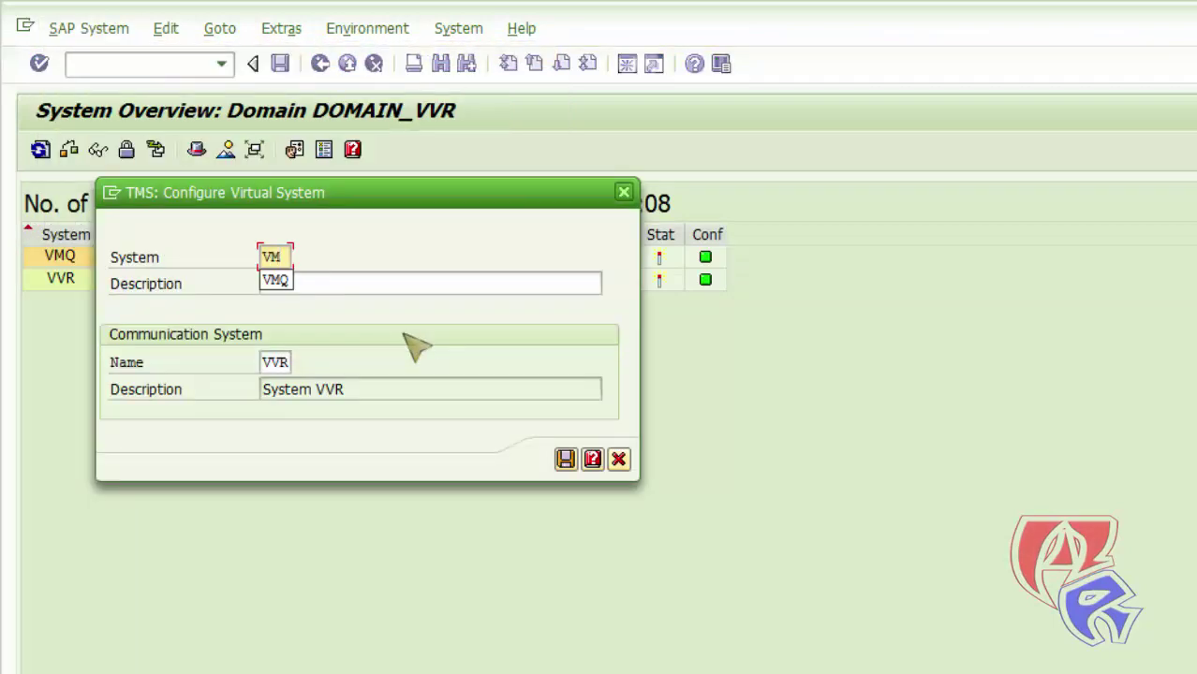
pyautogui.write('P')
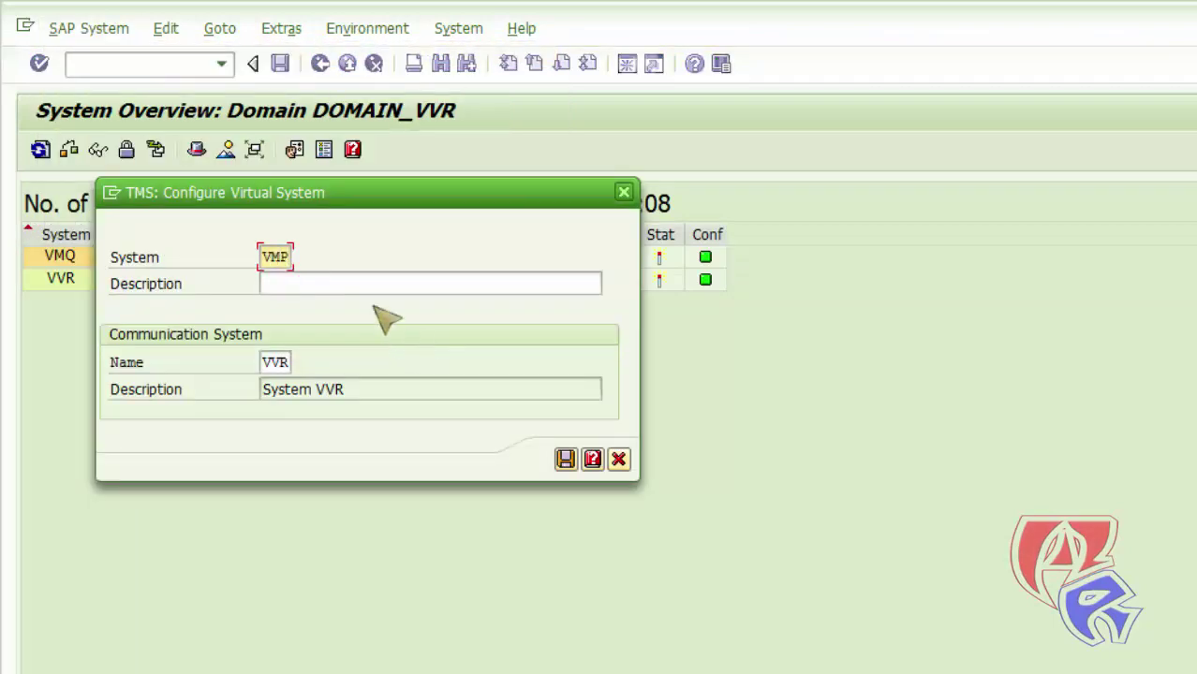
pyautogui.click(356, 280)
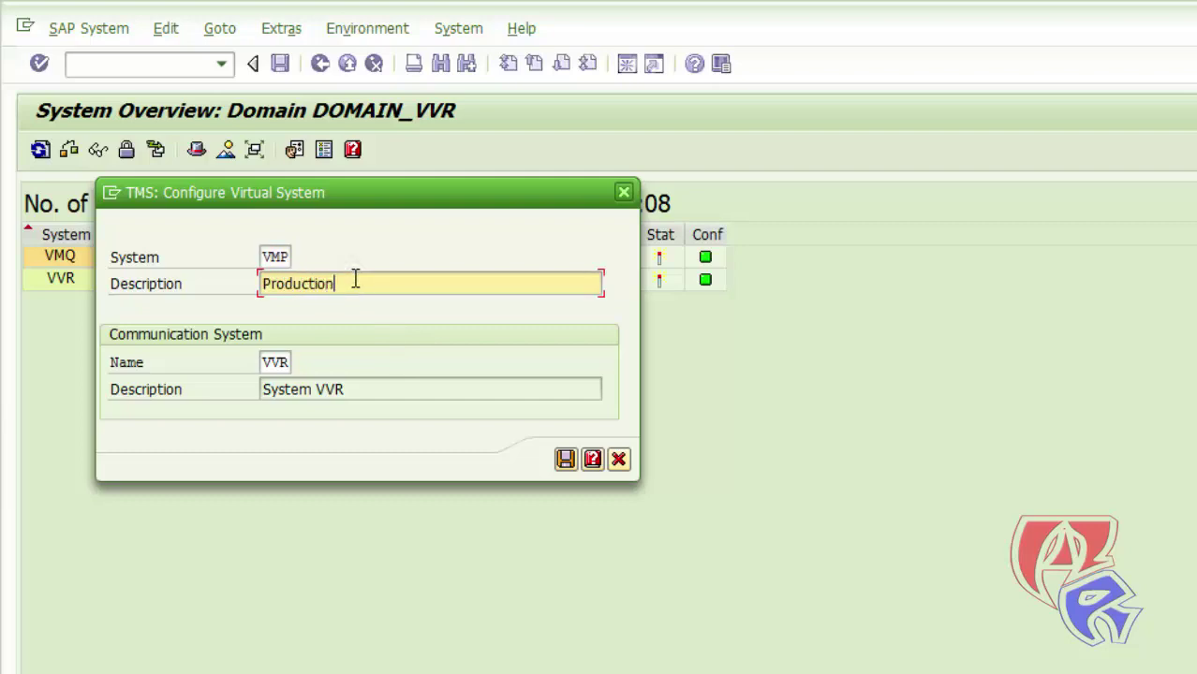
pyautogui.click(564, 458)
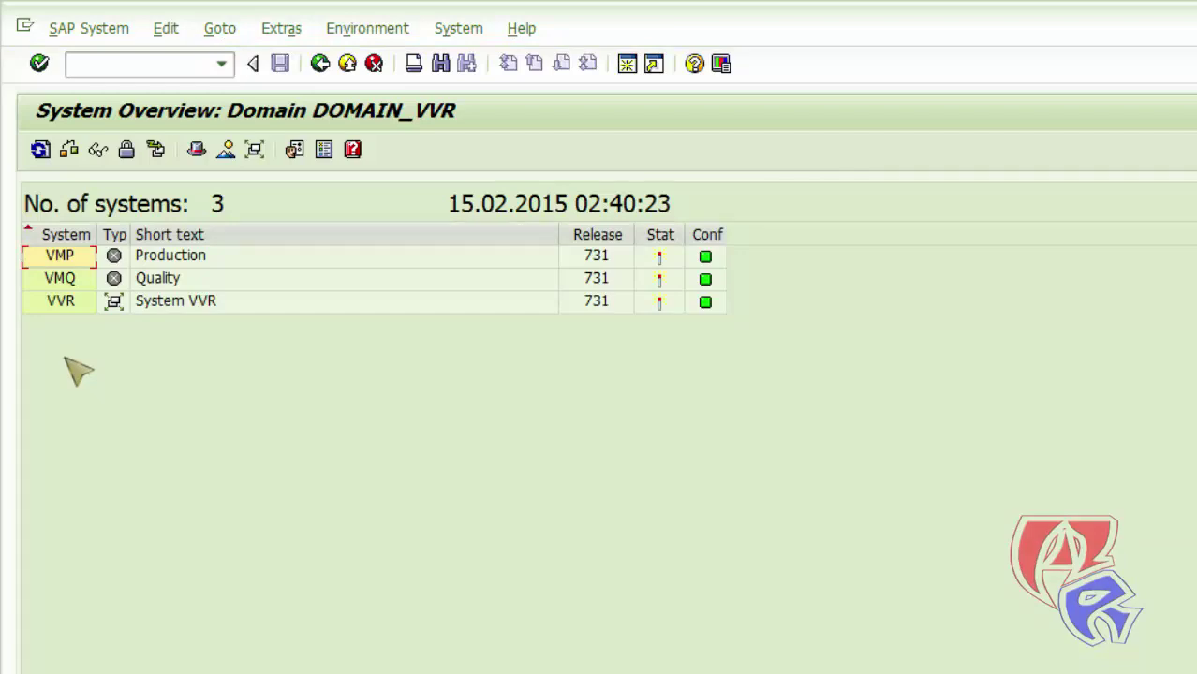
# Open the transport routes editor in change mode.
pyautogui.click(321, 64)
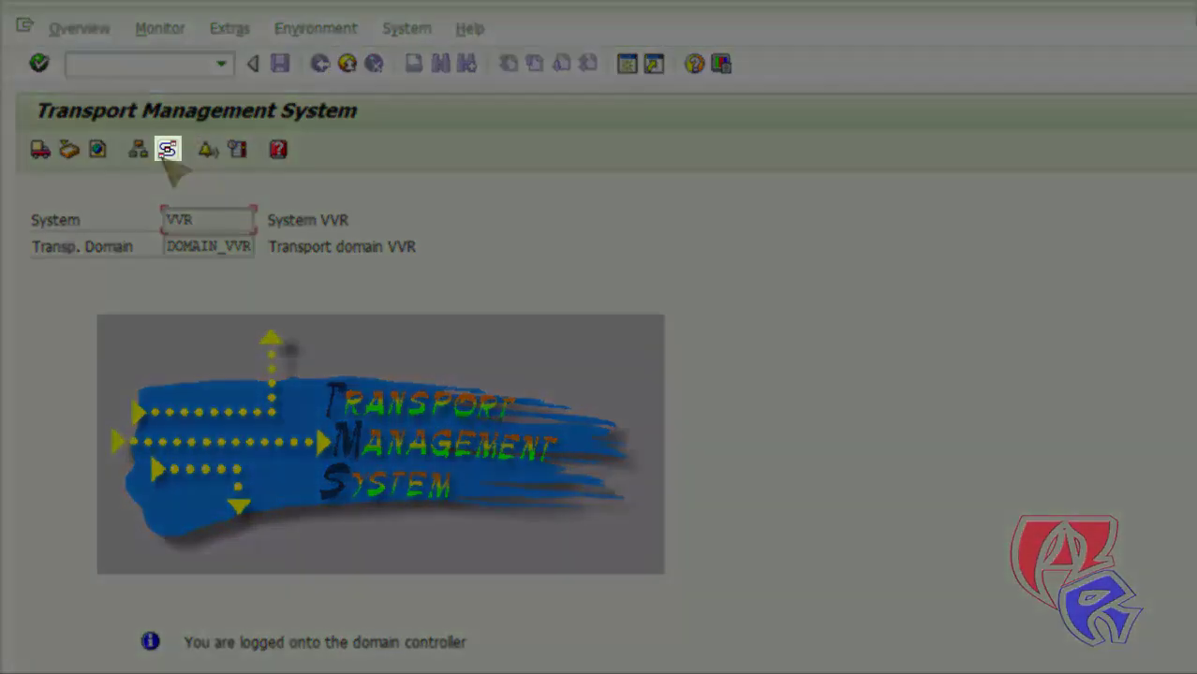
pyautogui.click(168, 153)
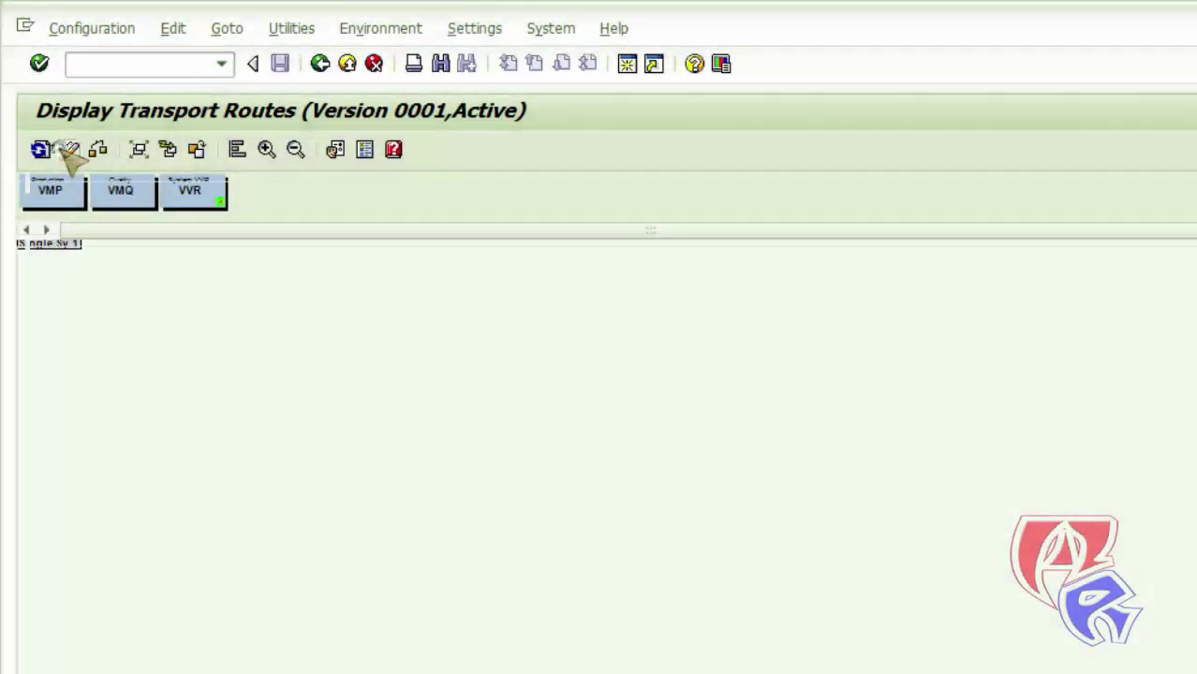
pyautogui.click(69, 149)
# Place systems VVR, VMQ and VMP on the route canvas.
pyautogui.moveTo(189, 193); pyautogui.dragTo(283, 492)
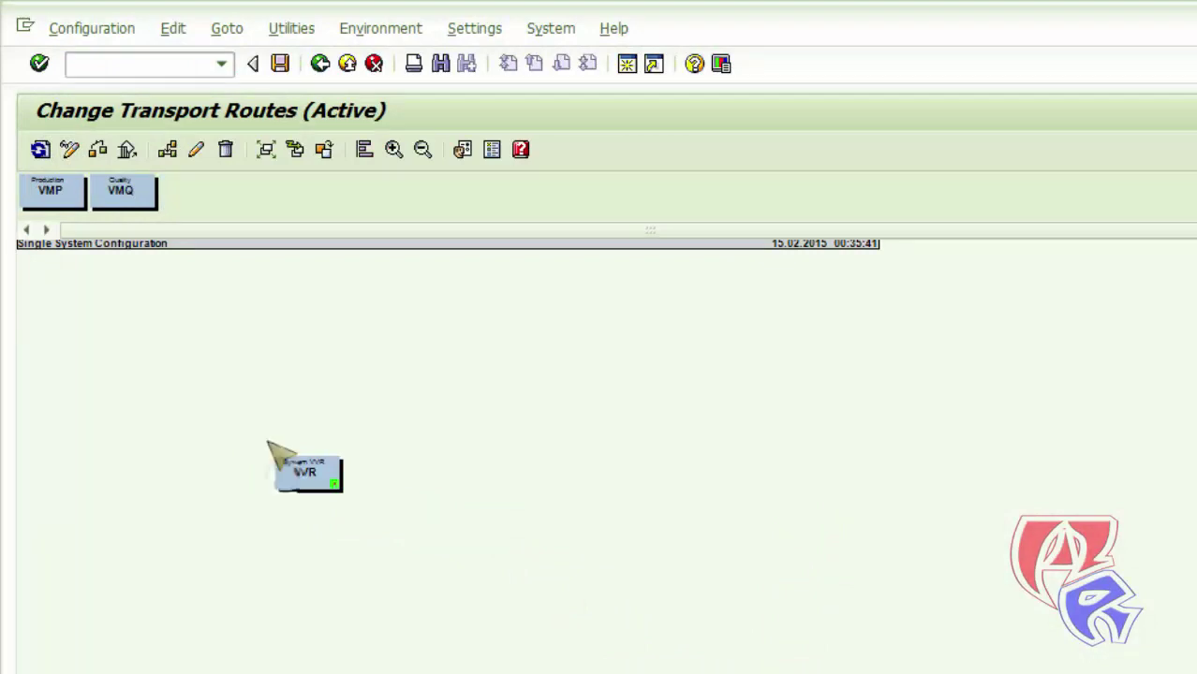
pyautogui.moveTo(147, 188); pyautogui.dragTo(689, 494)
pyautogui.moveTo(28, 192); pyautogui.dragTo(1053, 487)
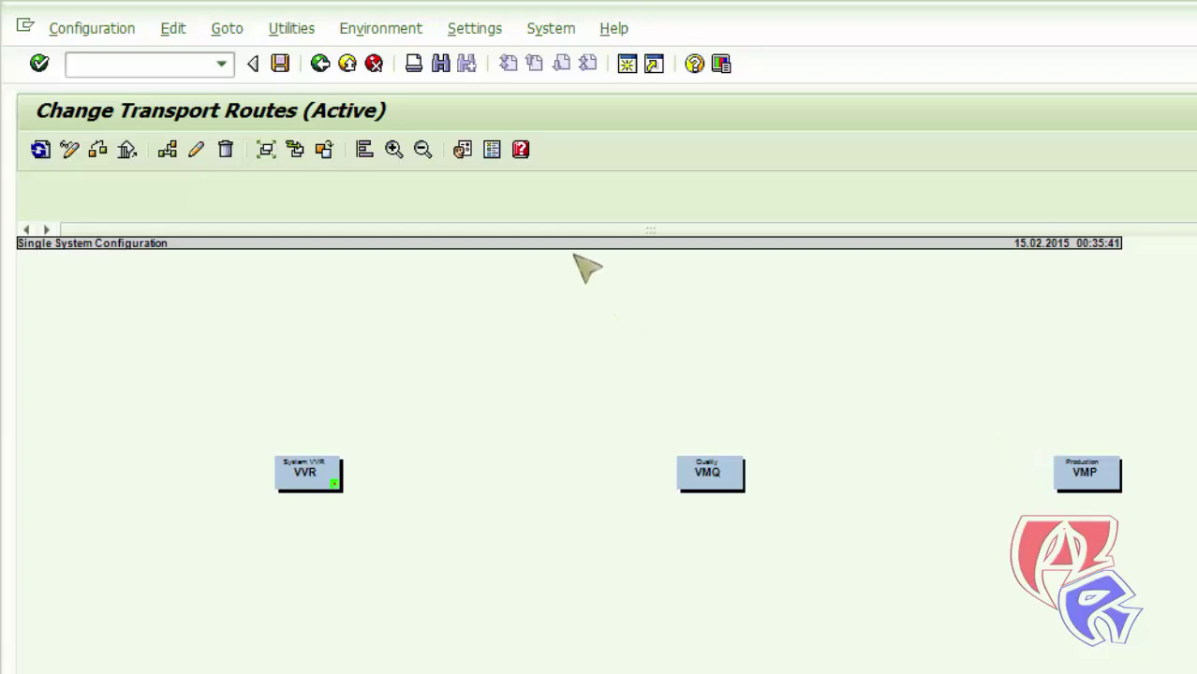
# Start a Three Systems in Group configuration with VVR as the development system.
pyautogui.click(89, 28)
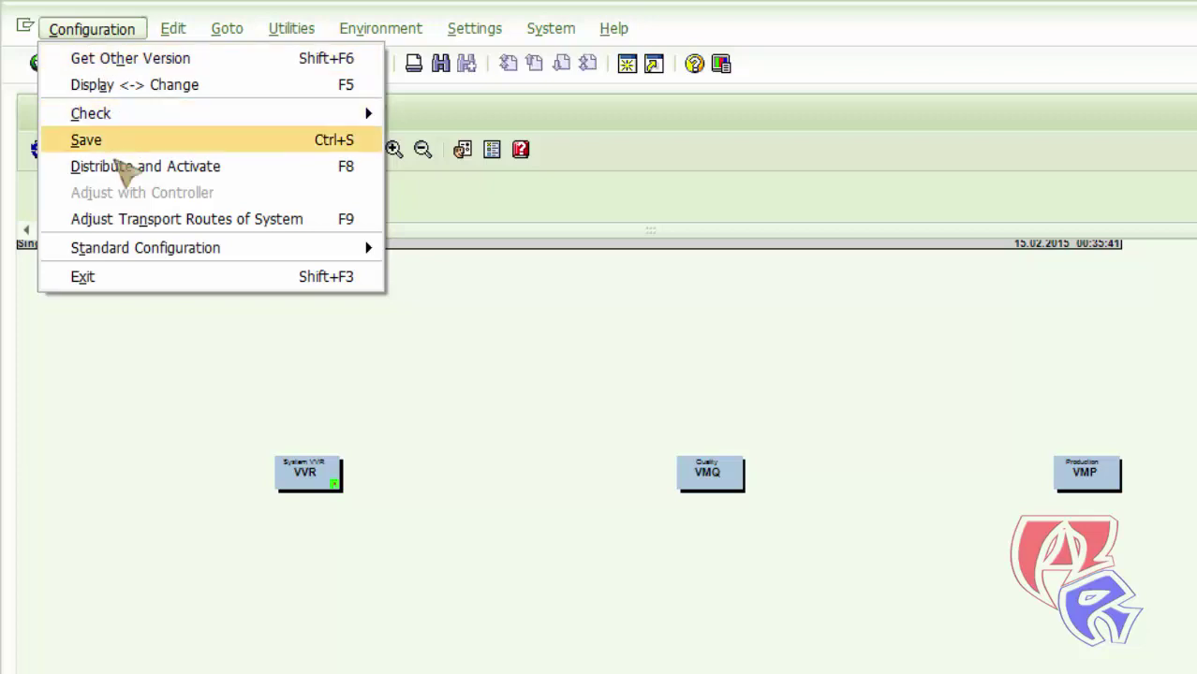
pyautogui.moveTo(345, 251)
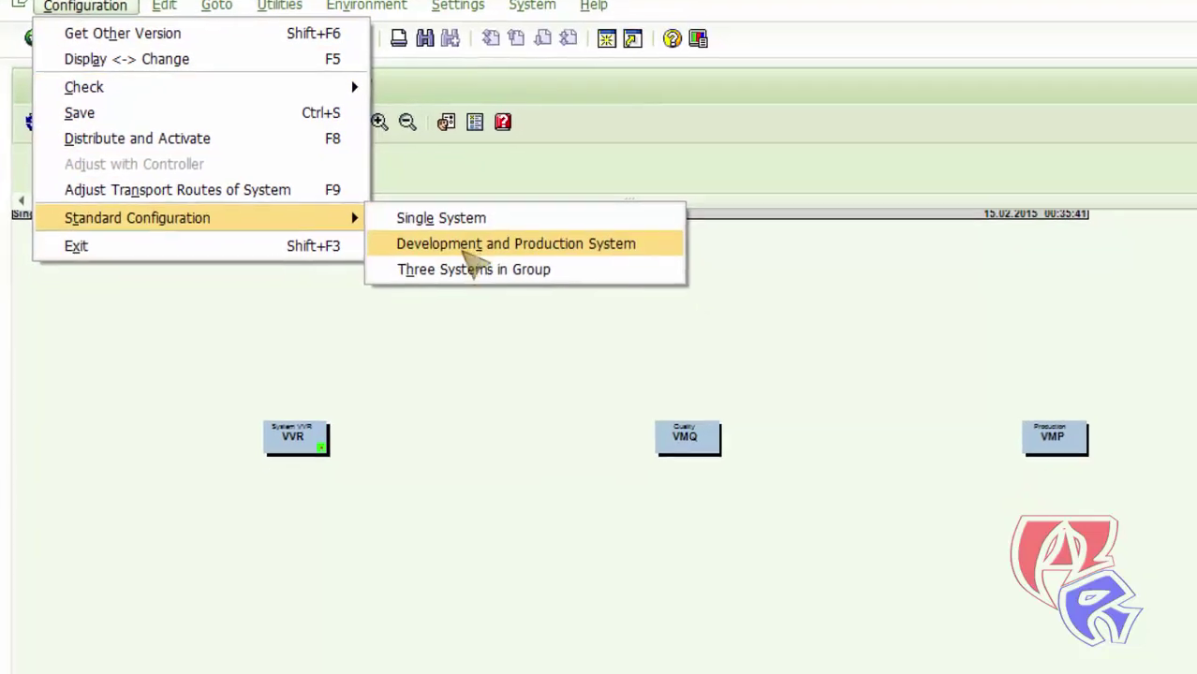
pyautogui.click(489, 300)
pyautogui.click(374, 339)
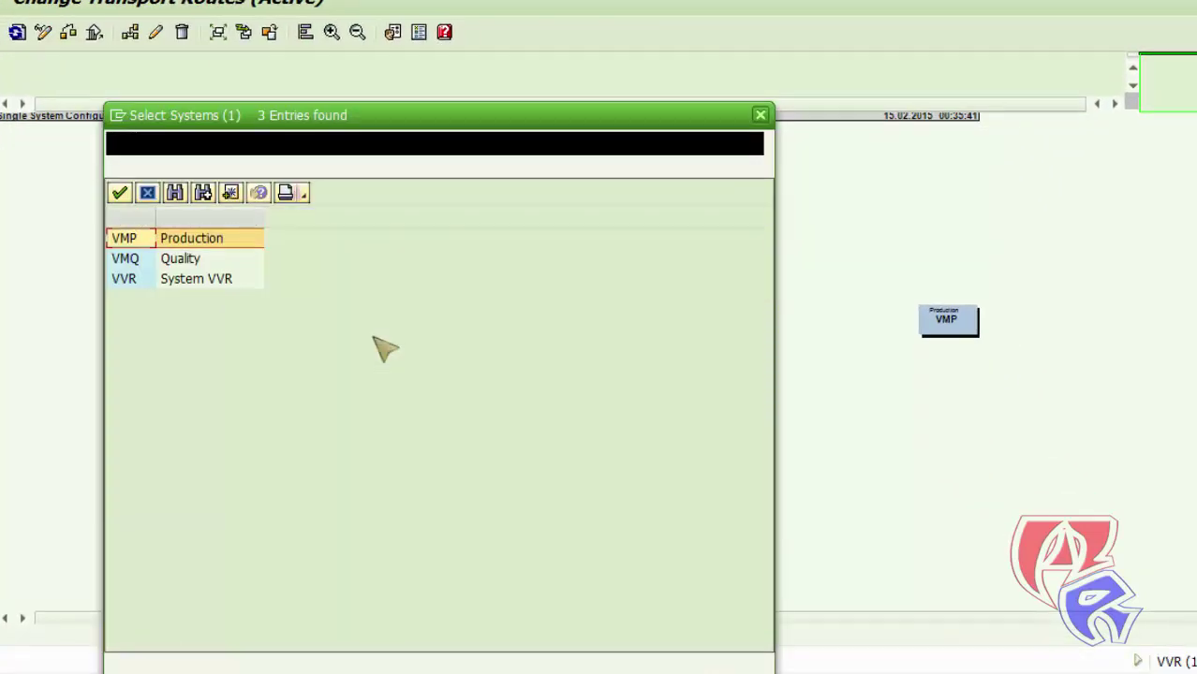
pyautogui.doubleClick(187, 284)
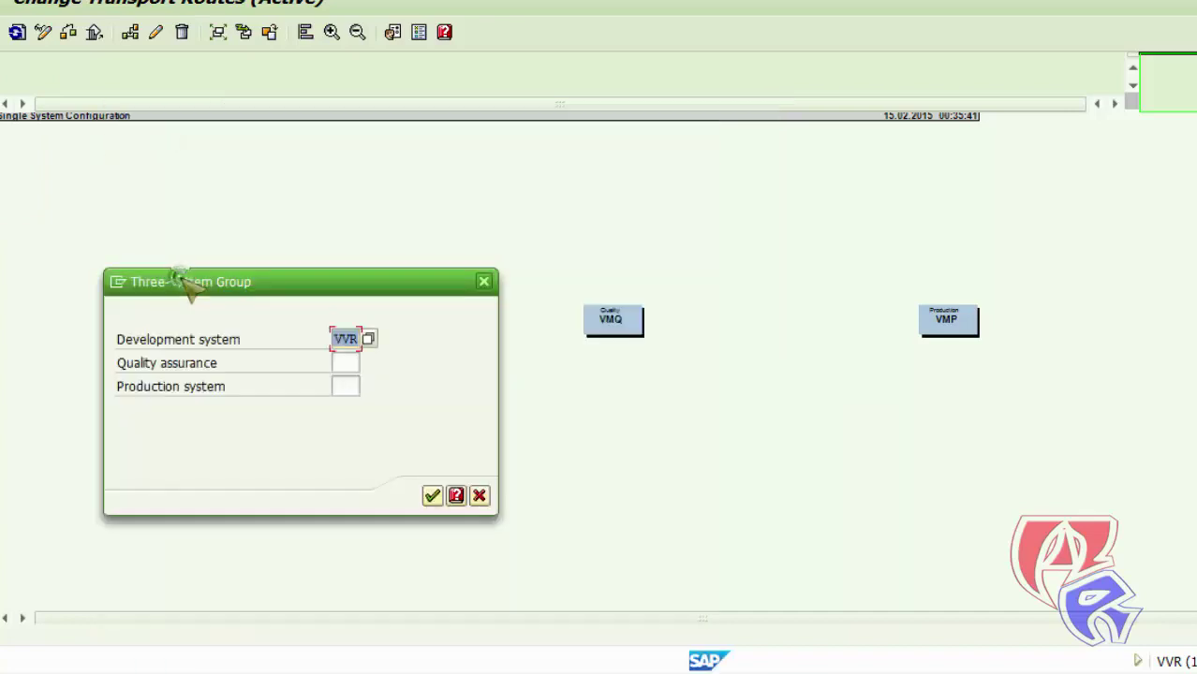
# Assign VMQ as quality assurance and VMP as production, then confirm the group.
pyautogui.click(345, 362)
pyautogui.click(370, 363)
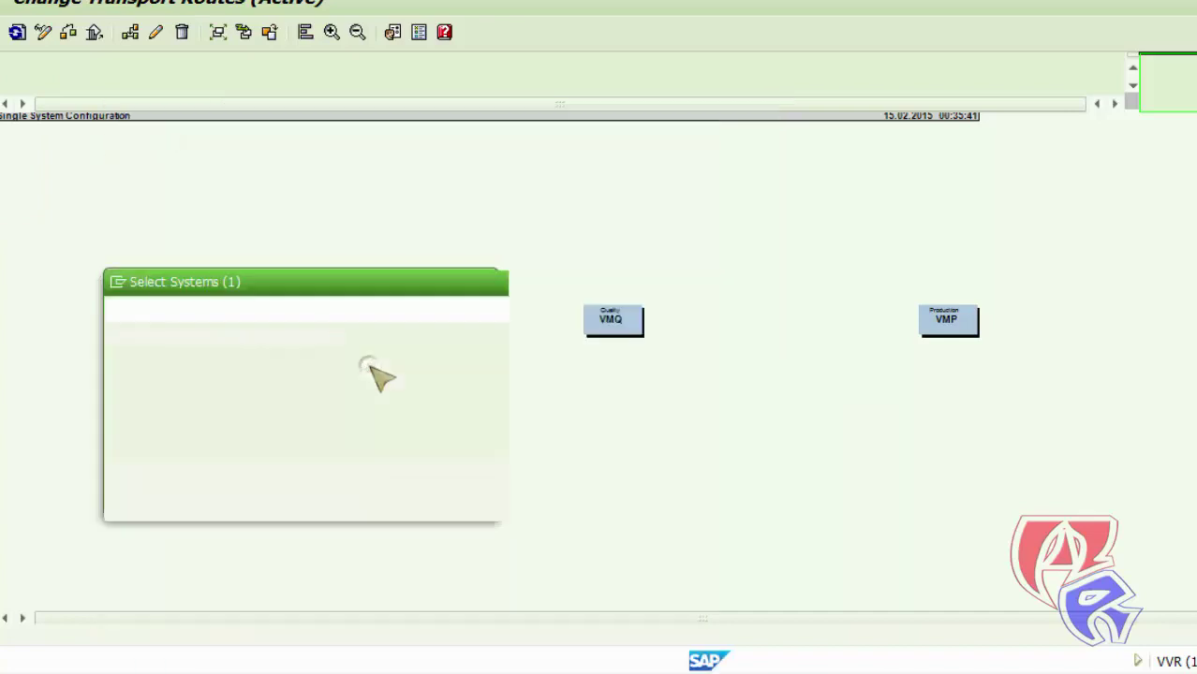
pyautogui.moveTo(309, 117)
pyautogui.mouseDown()
pyautogui.moveTo(756, 82)
pyautogui.moveTo(307, 108)
pyautogui.mouseUp()
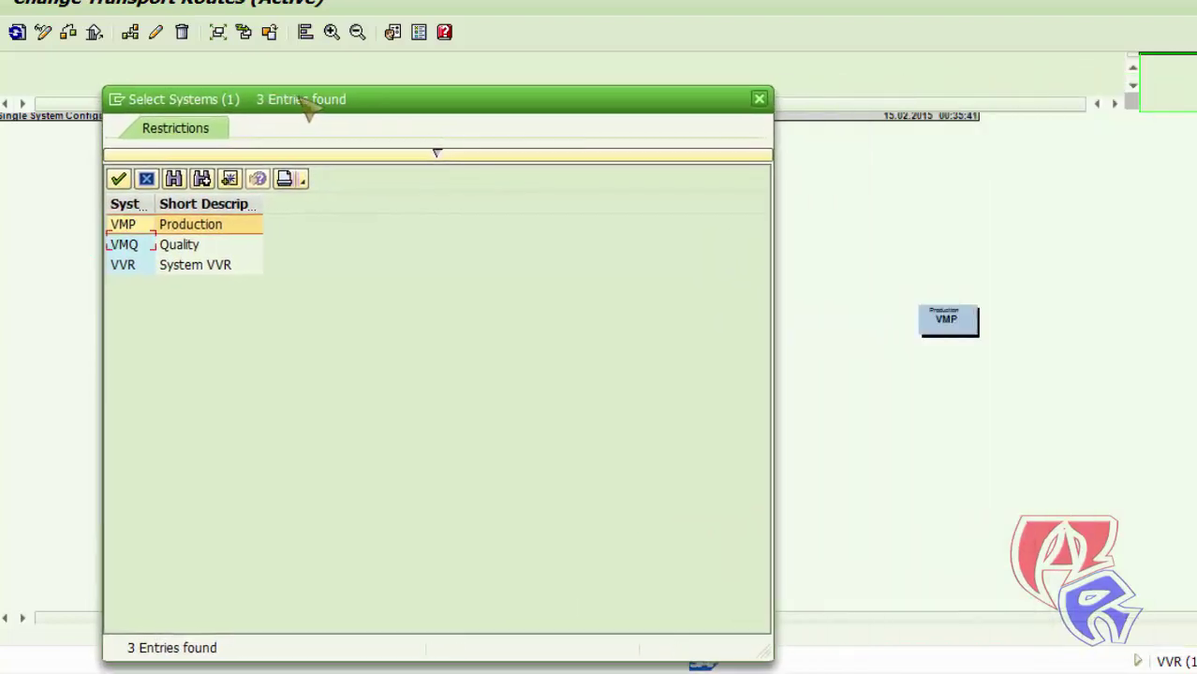
pyautogui.doubleClick(176, 246)
pyautogui.click(343, 385)
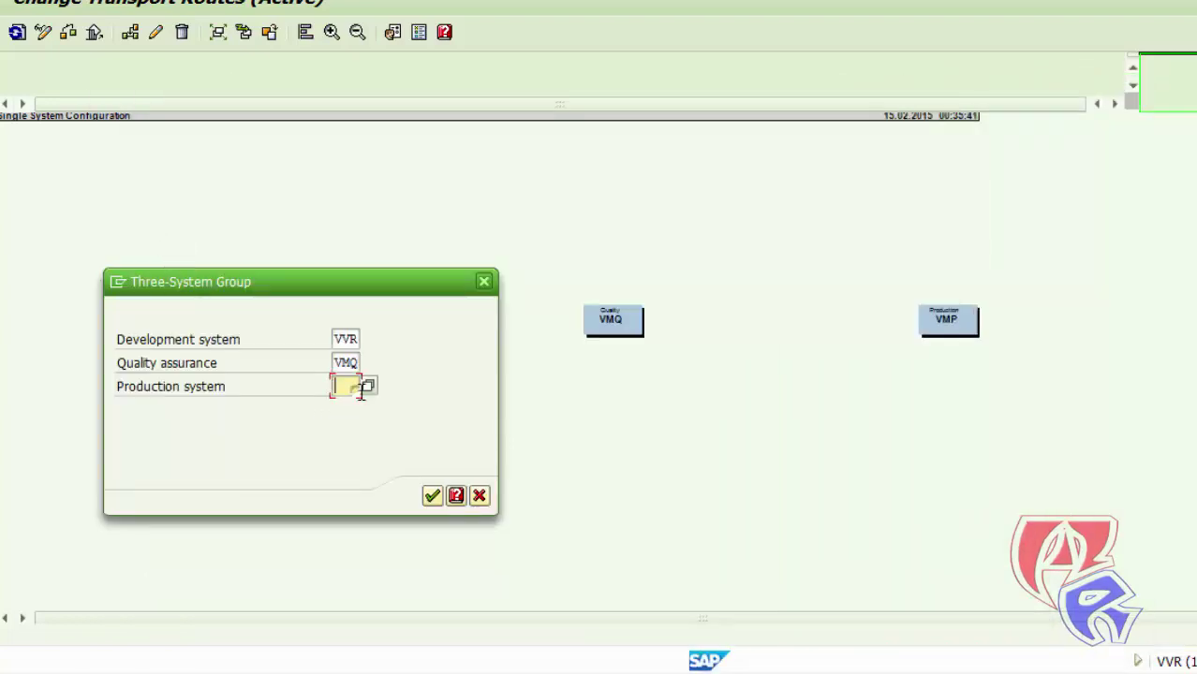
pyautogui.click(371, 384)
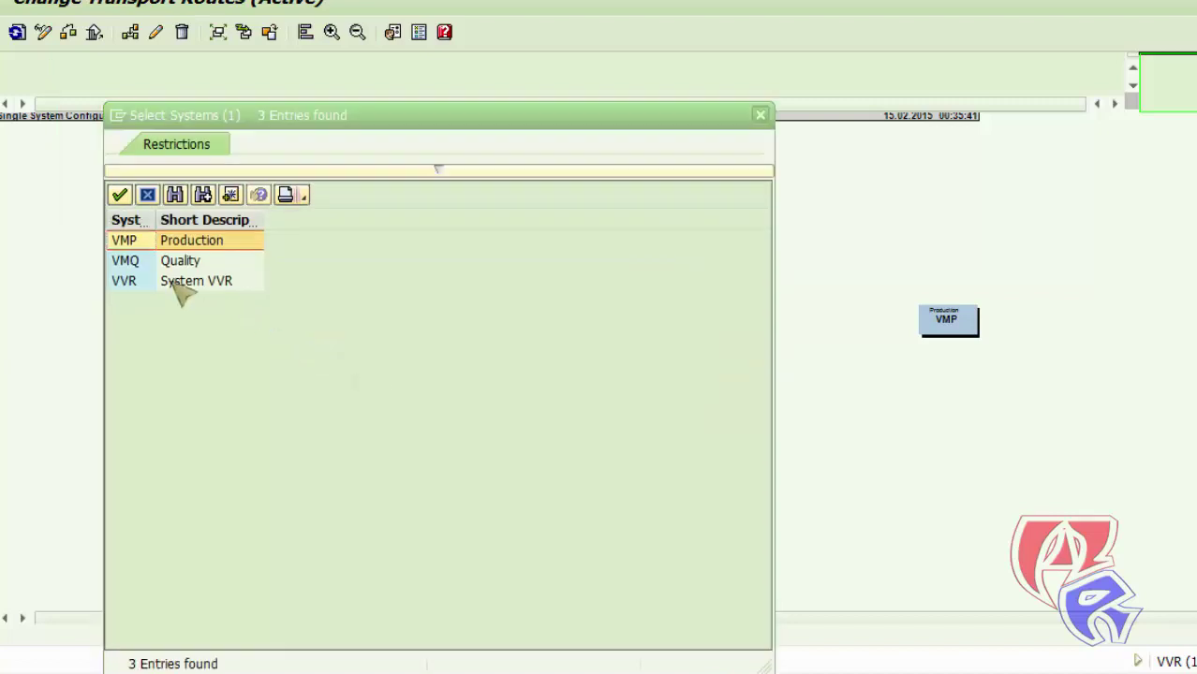
pyautogui.doubleClick(131, 241)
pyautogui.click(431, 496)
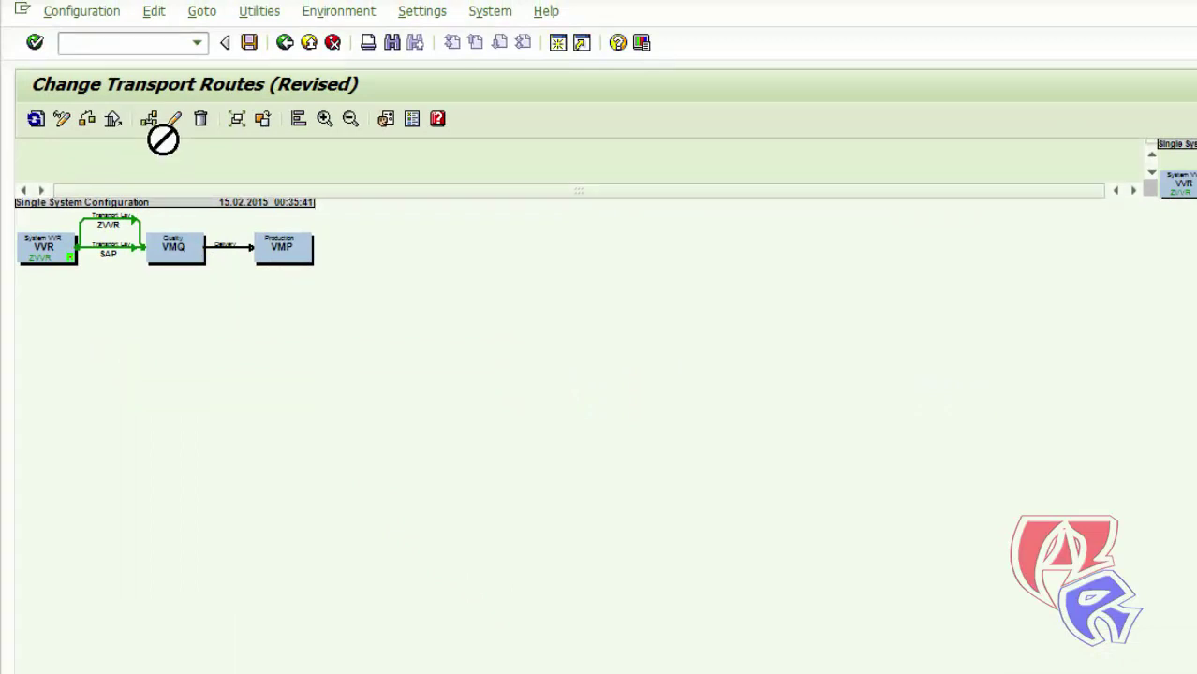
# Save routes as 'Three System Configuration', distribute and activate them, and close the node ID warnings.
pyautogui.click(249, 43)
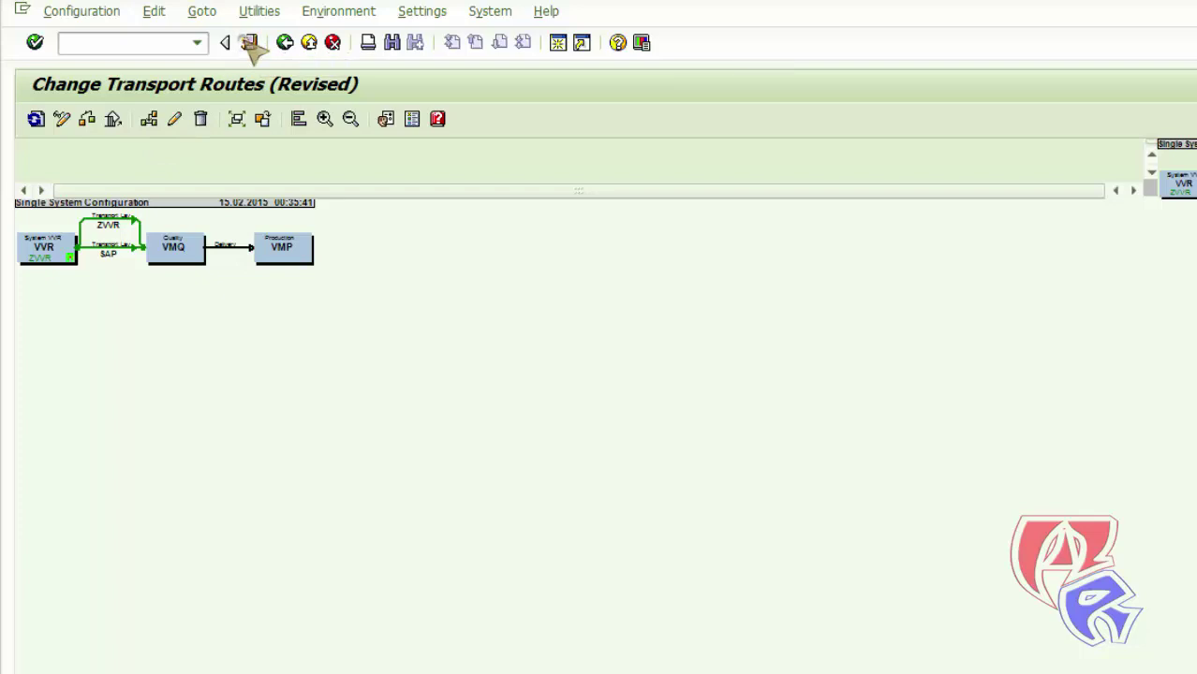
pyautogui.moveTo(90, 541); pyautogui.dragTo(44, 540)
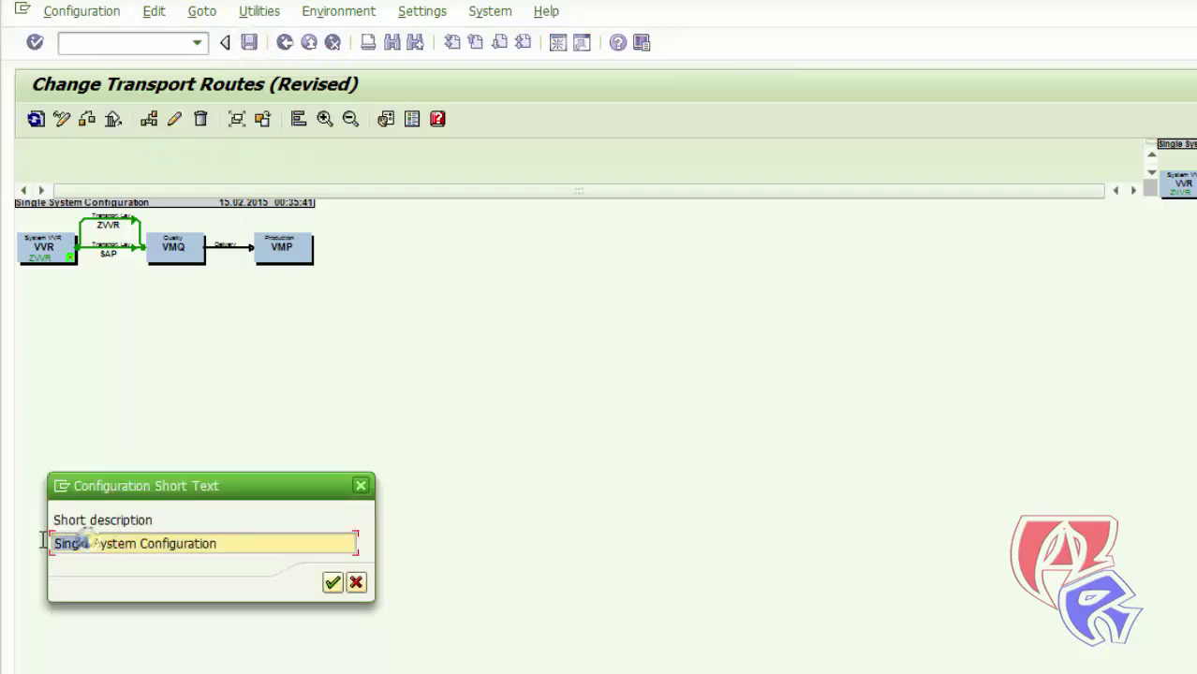
pyautogui.write('Three')
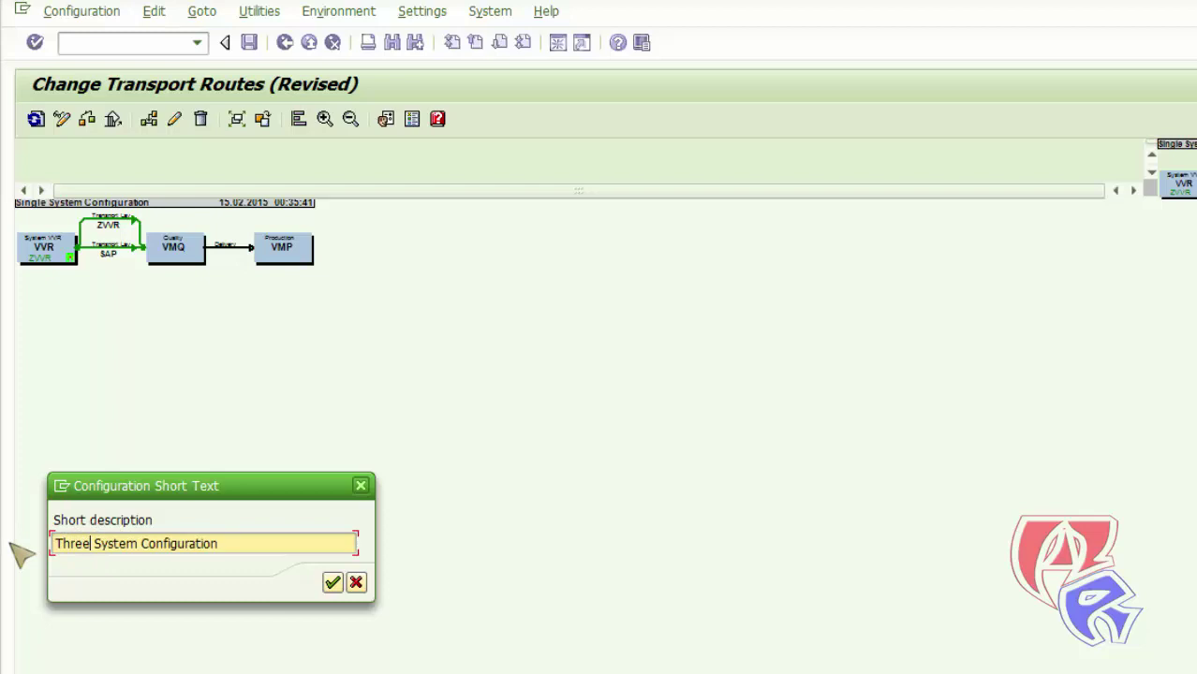
pyautogui.click(333, 583)
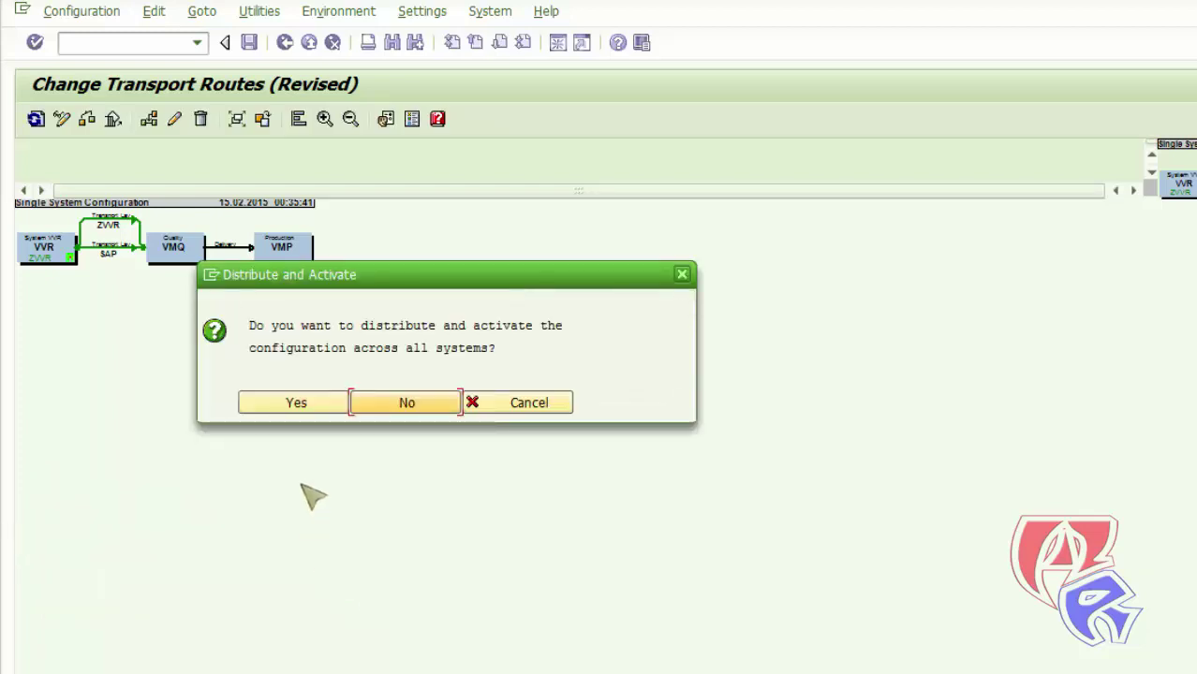
pyautogui.click(304, 401)
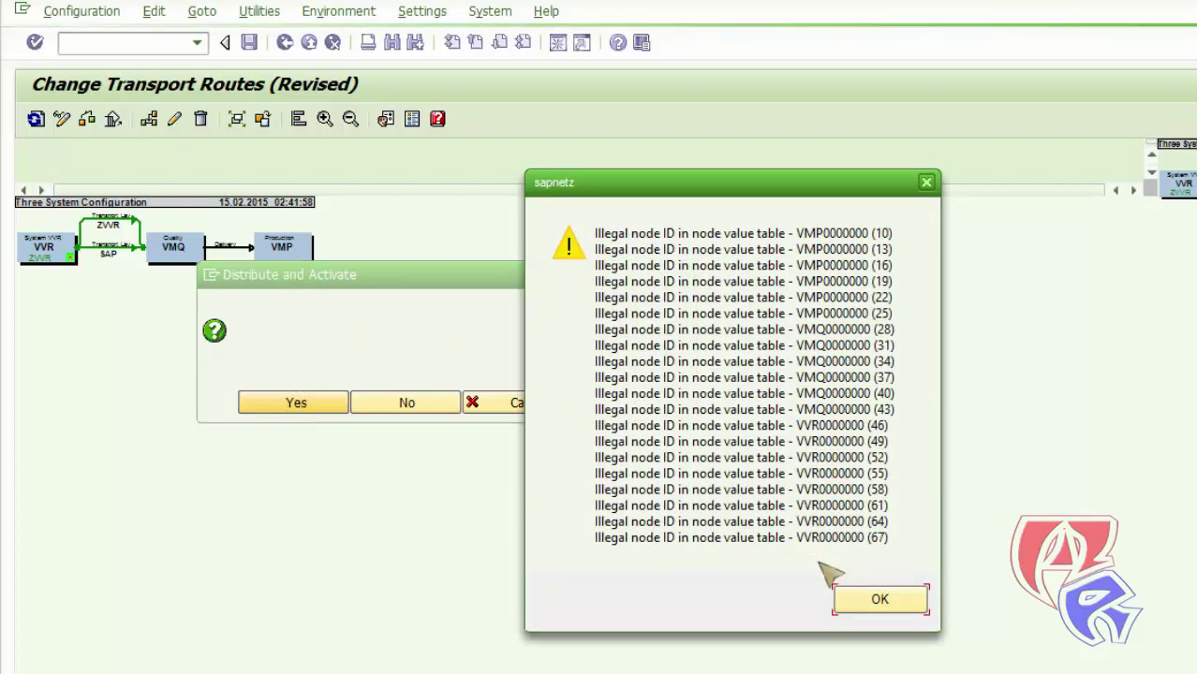
pyautogui.click(857, 602)
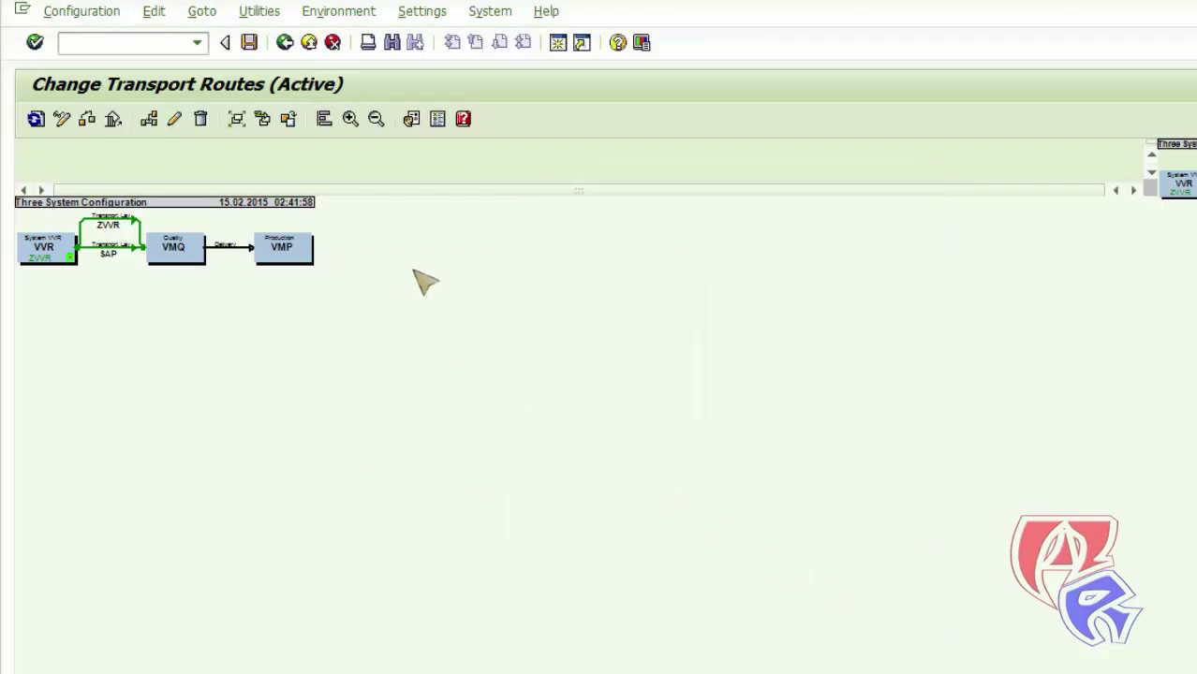
# Go back from the route editor to the STMS start screen.
pyautogui.click(286, 44)
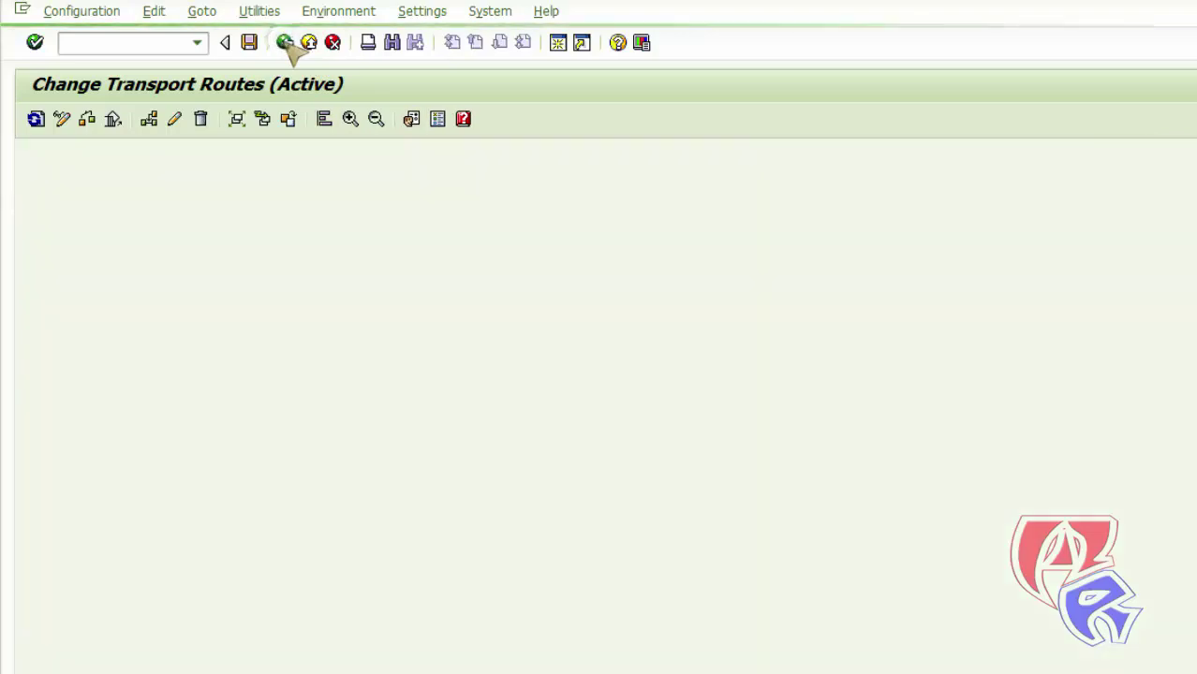